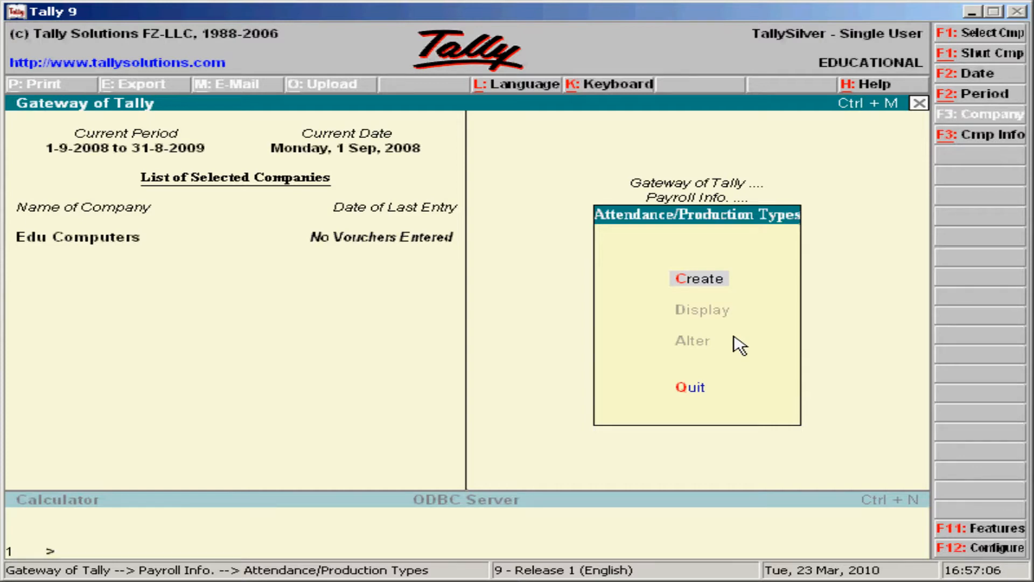
Create the attendance type Present under Primary, with the type Attendance / Leave with Pay.
{"action": "key", "text": "Return"}
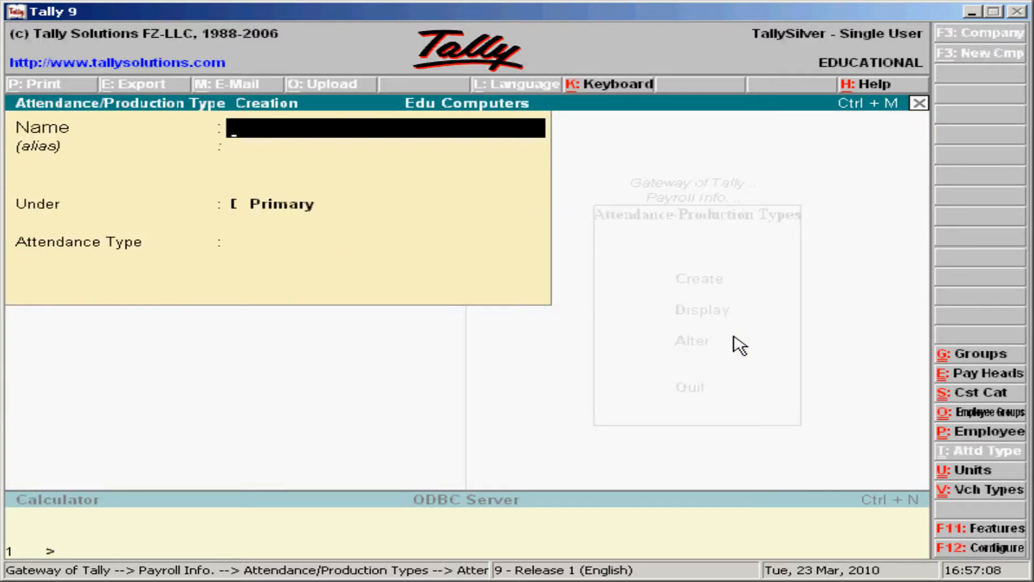
{"action": "type", "text": "Present"}
{"action": "key", "text": "Return"}
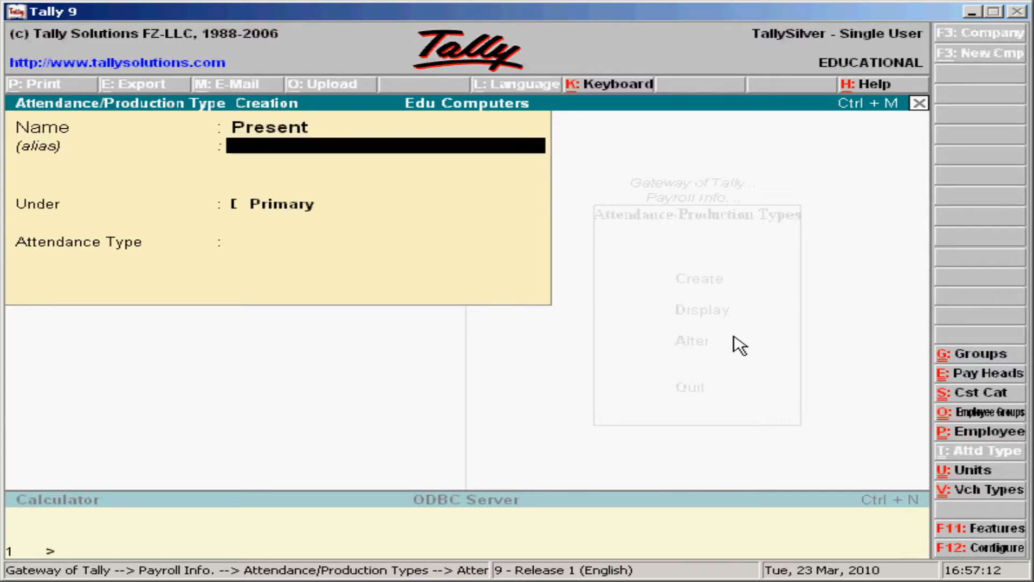
{"action": "key", "text": "Return"}
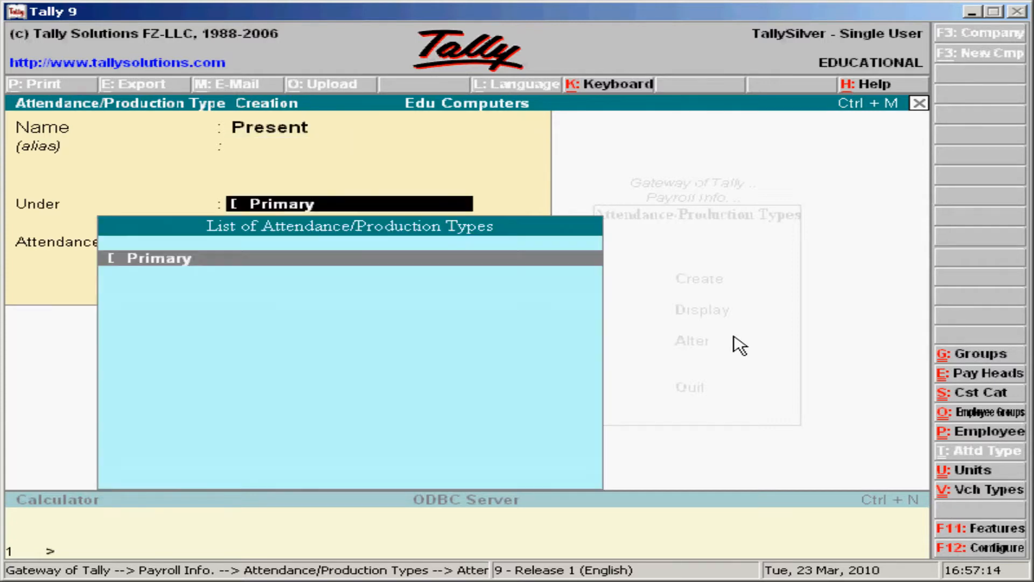
{"action": "key", "text": "Return"}
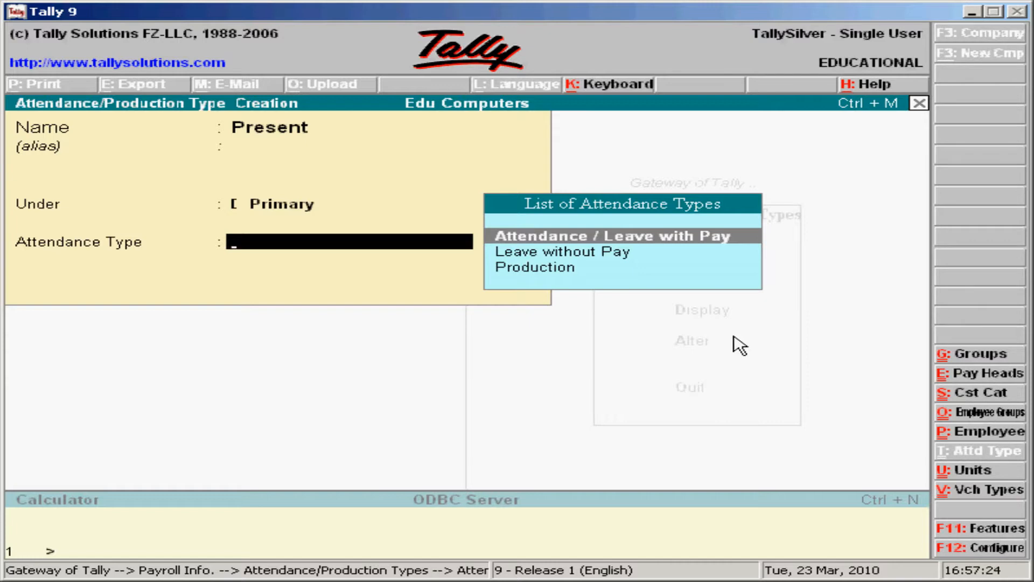
{"action": "key", "text": "Return"}
{"action": "key", "text": "Return"}
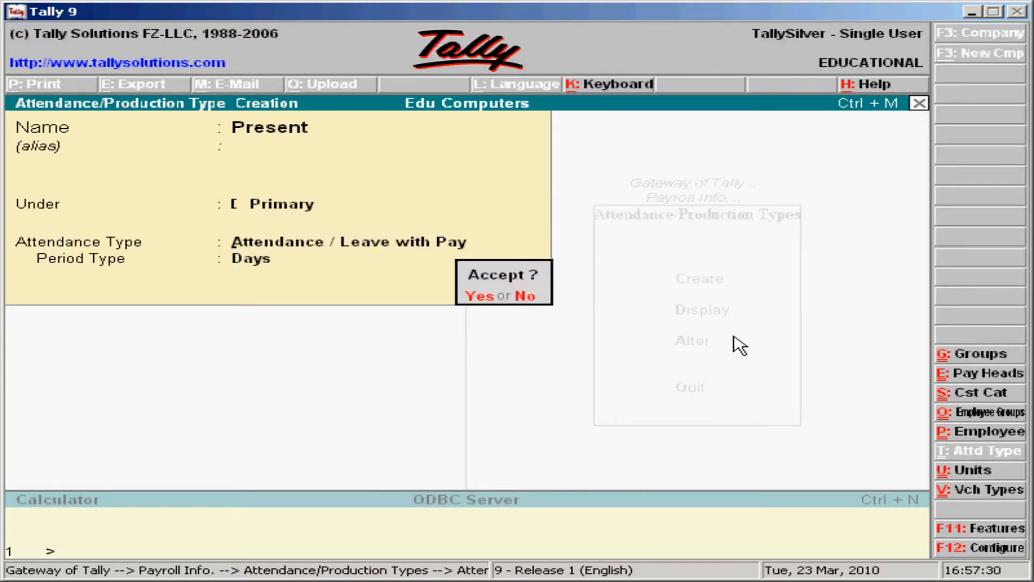
{"action": "key", "text": "Return"}
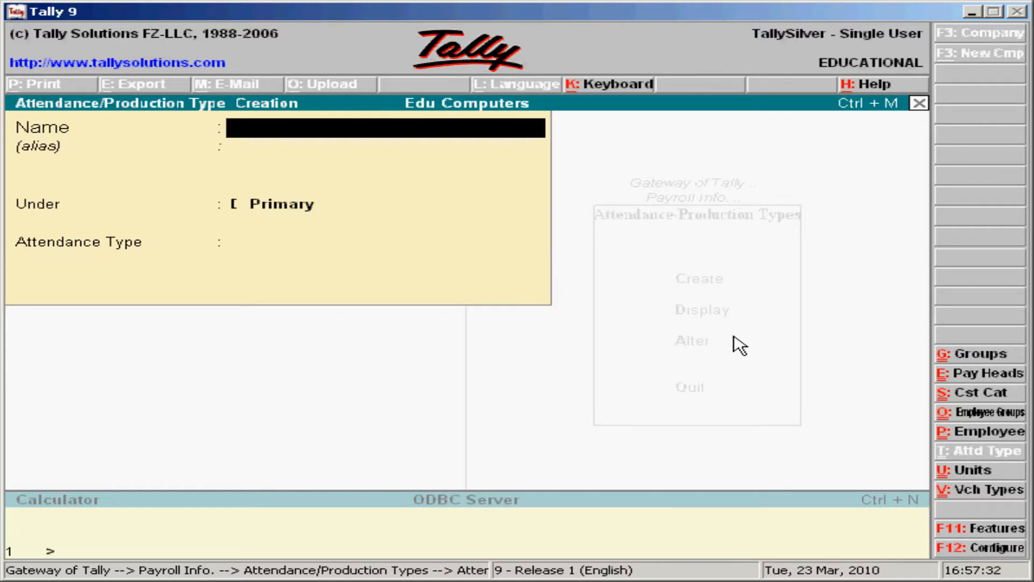
Create the attendance type Absent under Primary, with the type Leave without Pay.
{"action": "type", "text": "Absent"}
{"action": "key", "text": "Return"}
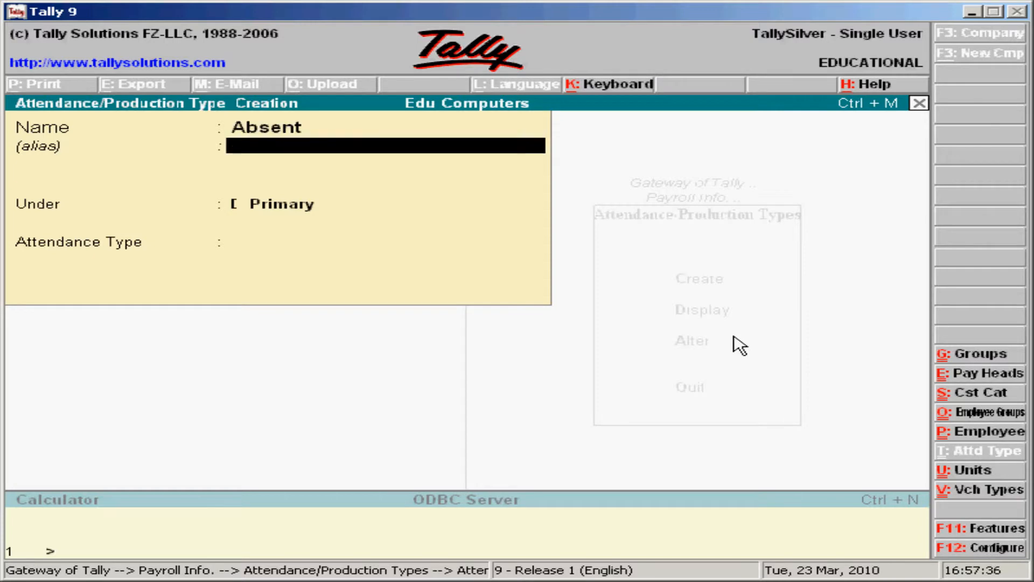
{"action": "key", "text": "Return"}
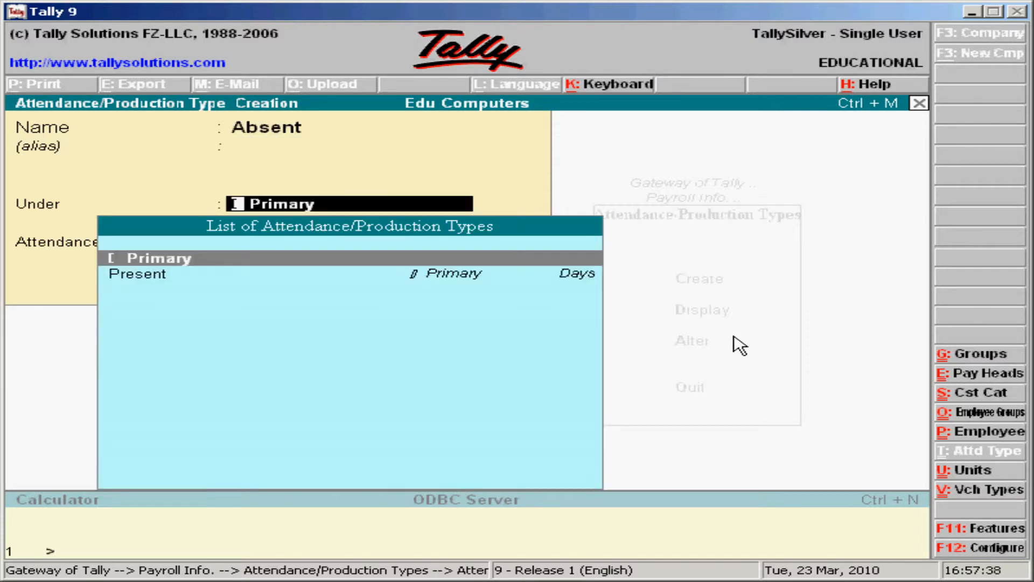
{"action": "key", "text": "Return"}
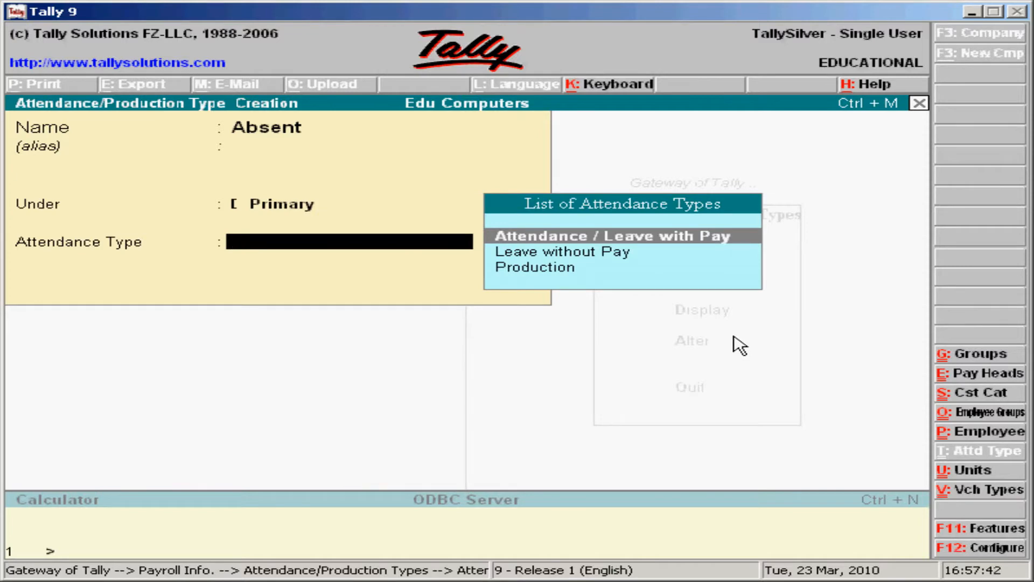
{"action": "key", "text": "Down"}
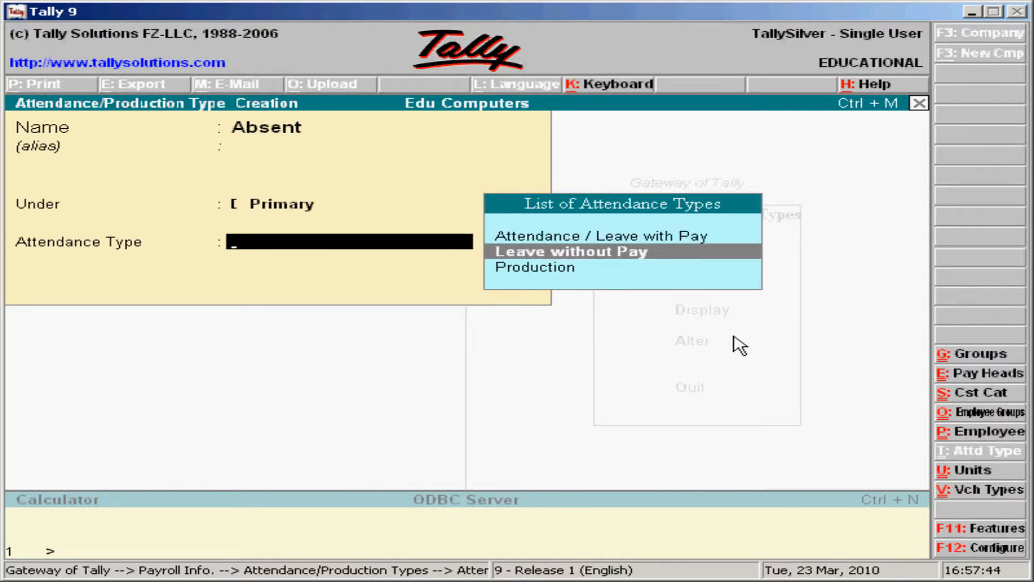
{"action": "key", "text": "Return"}
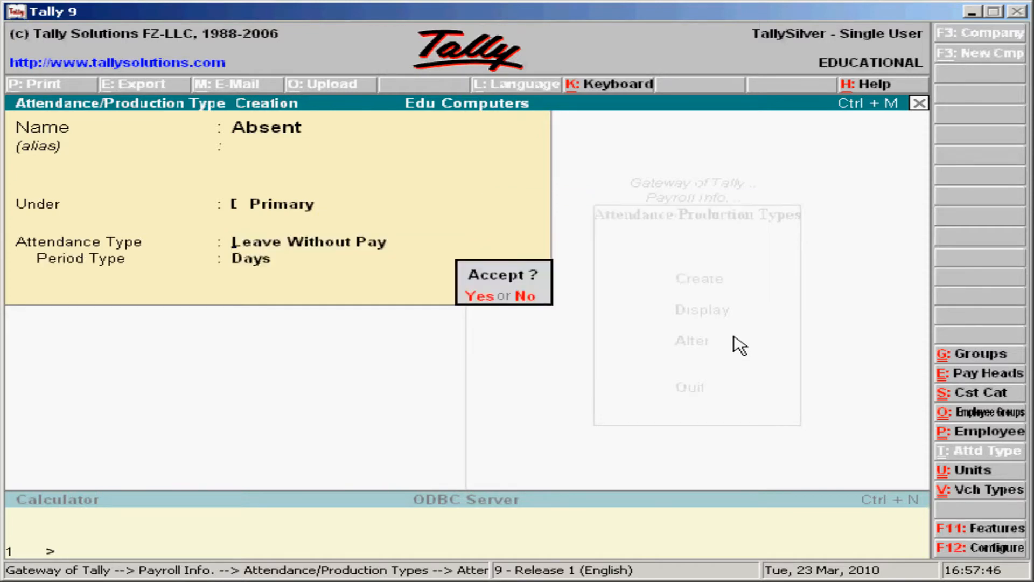
{"action": "key", "text": "Return"}
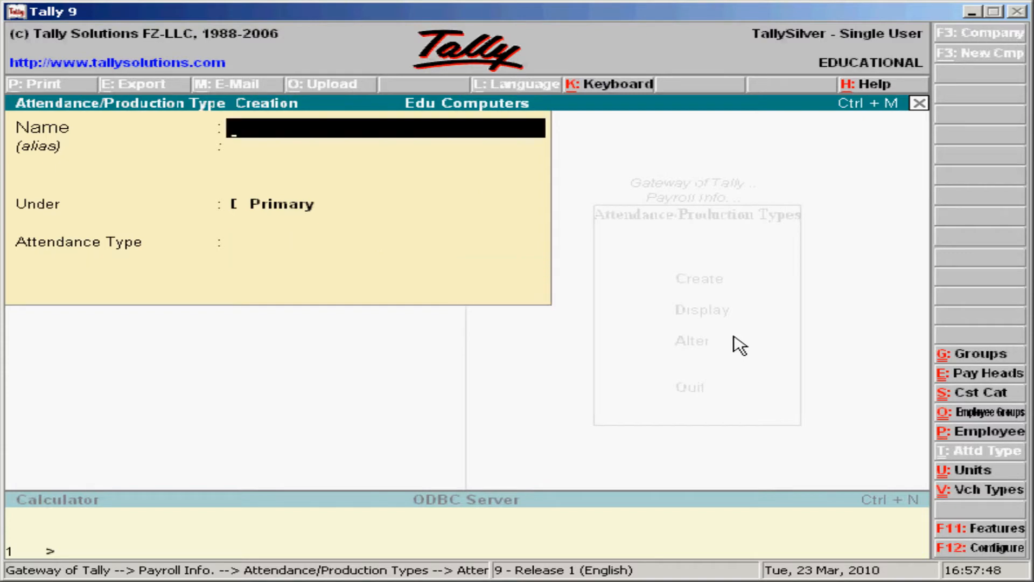
Enter a further type named Overtime under Primary and set its attendance type to Production.
{"action": "type", "text": "Overtime"}
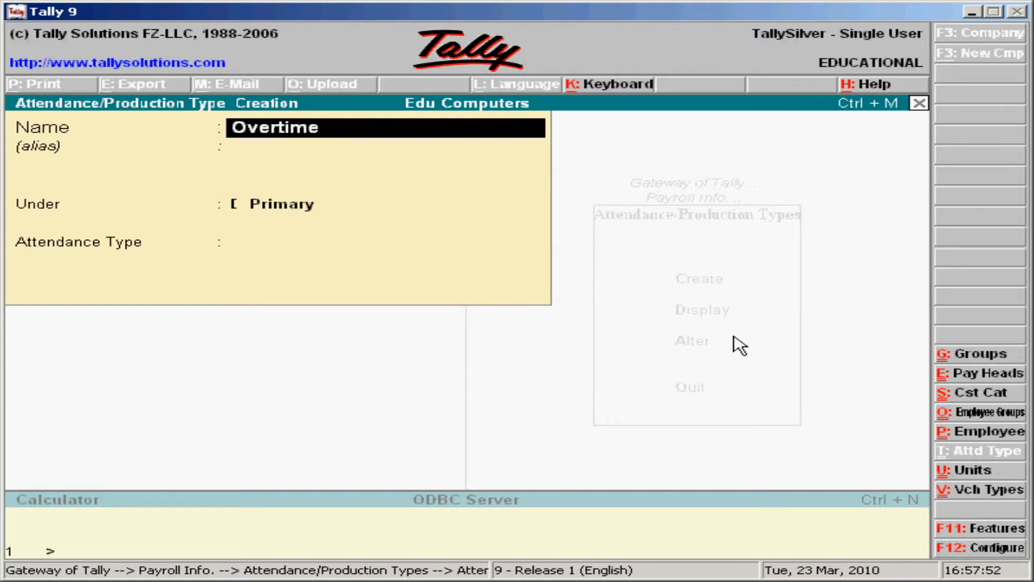
{"action": "key", "text": "Return"}
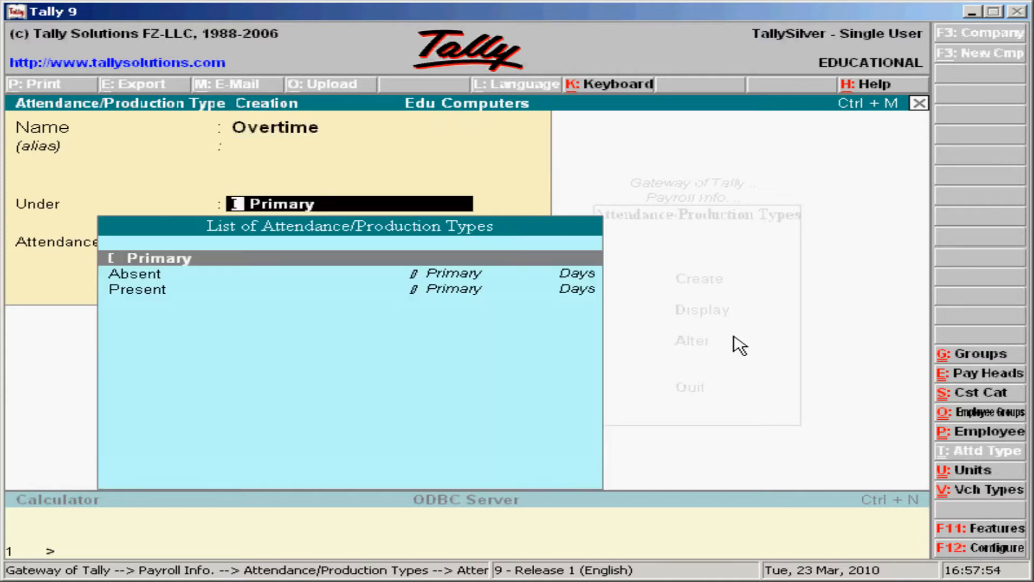
{"action": "key", "text": "Return"}
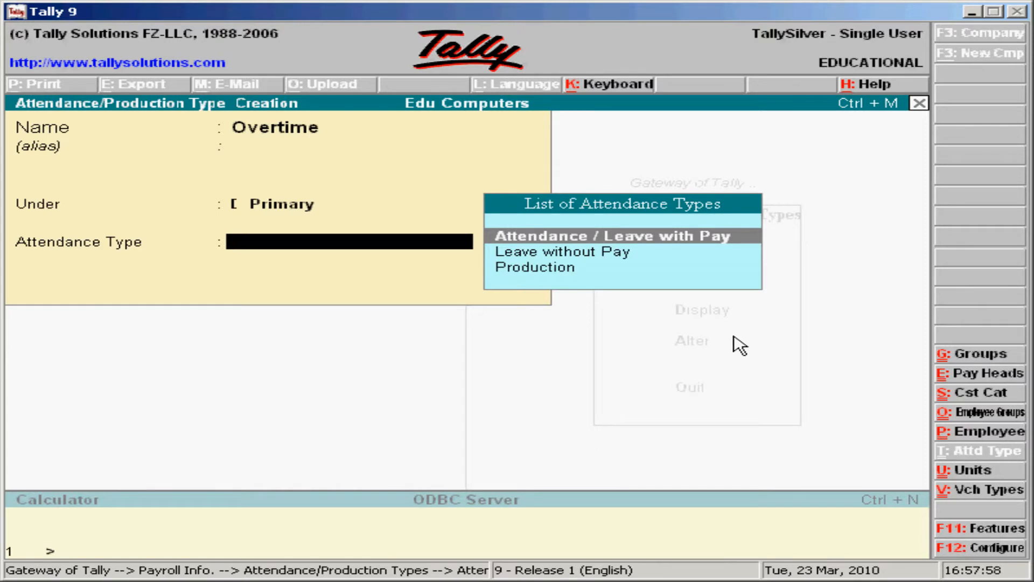
{"action": "key", "text": "Down"}
{"action": "key", "text": "Down"}
{"action": "key", "text": "Return"}
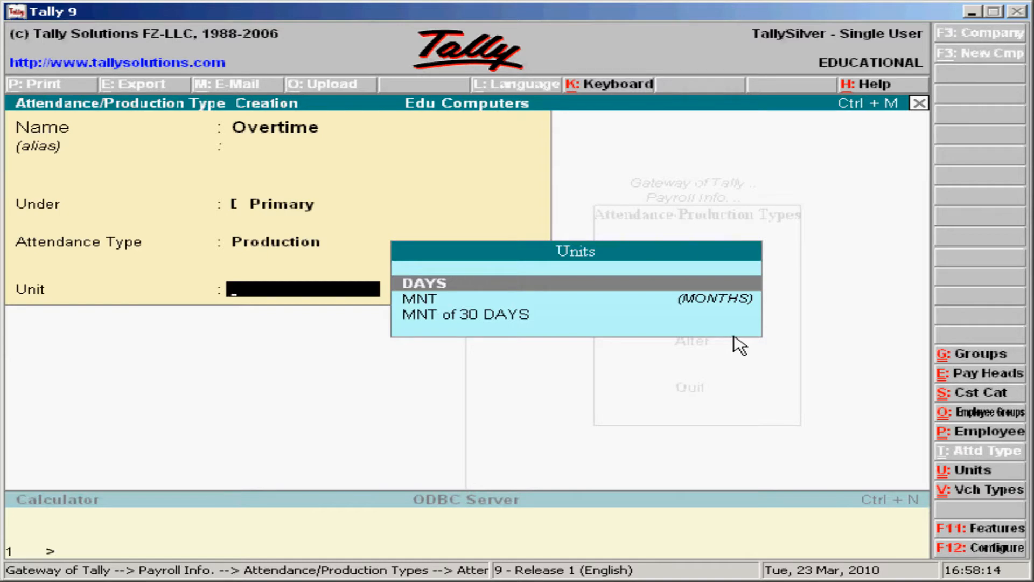
Create a simple unit with symbol hrs, formal name Hours and 0 decimal places for Overtime, and save the Overtime type.
{"action": "key", "text": "alt+c"}
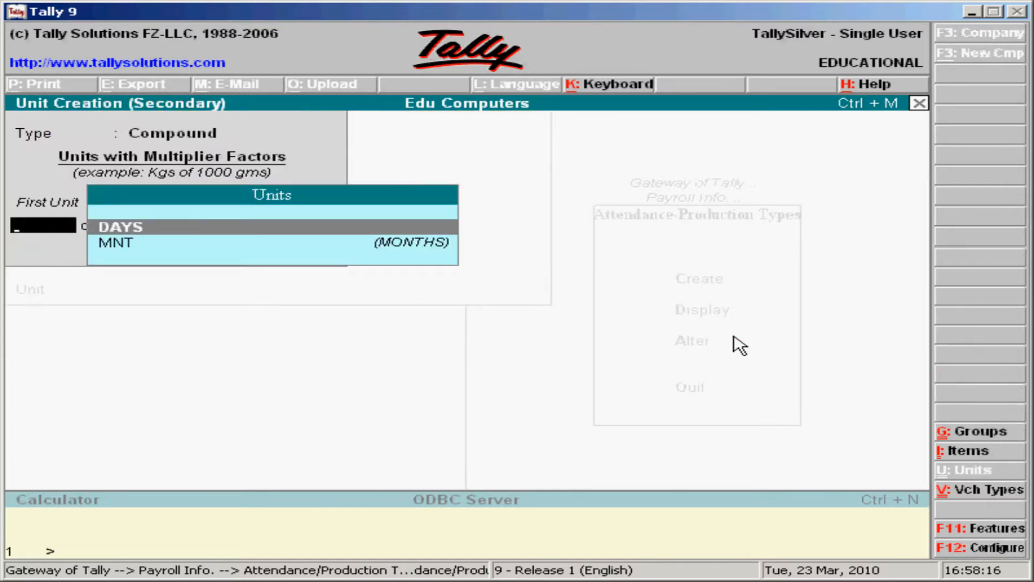
{"action": "key", "text": "BackSpace"}
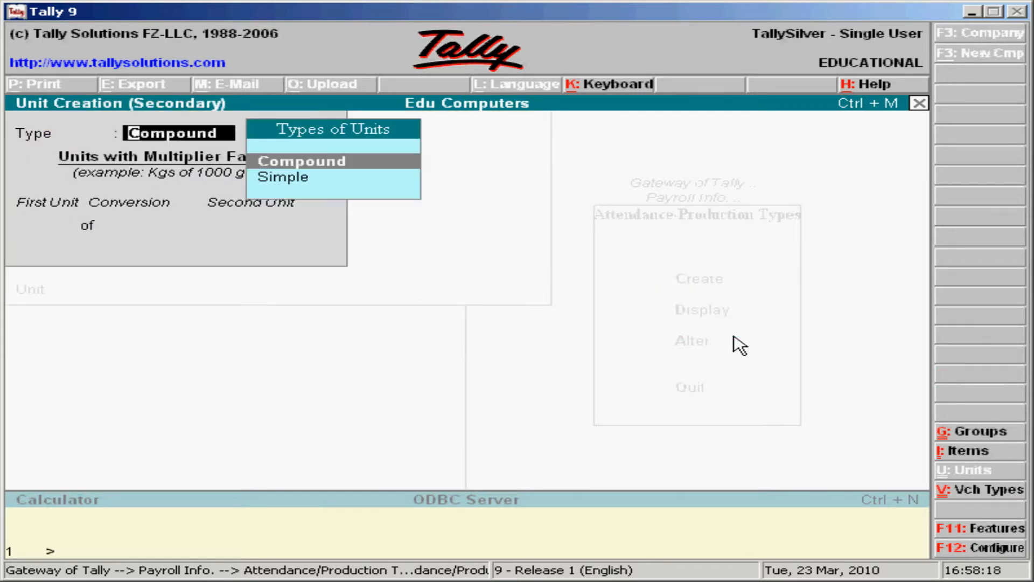
{"action": "key", "text": "Down"}
{"action": "key", "text": "Return"}
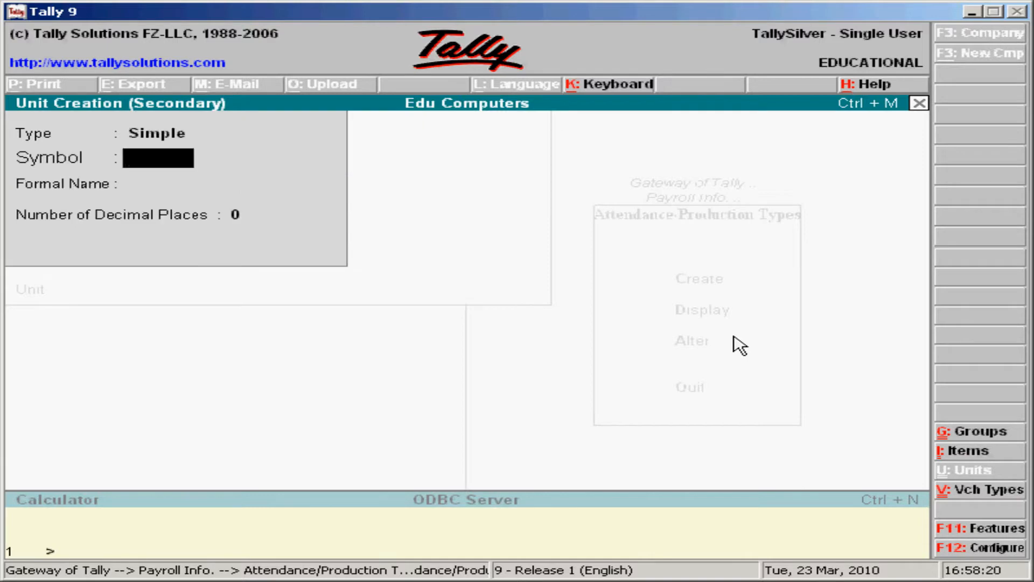
{"action": "type", "text": "hrs"}
{"action": "key", "text": "Return"}
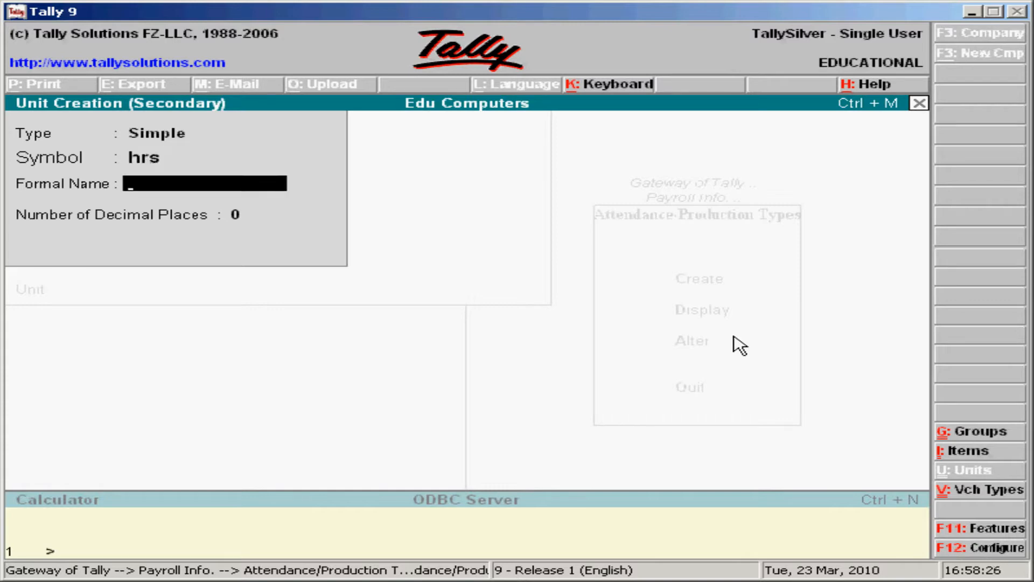
{"action": "type", "text": "Hours"}
{"action": "key", "text": "Return"}
{"action": "key", "text": "Return"}
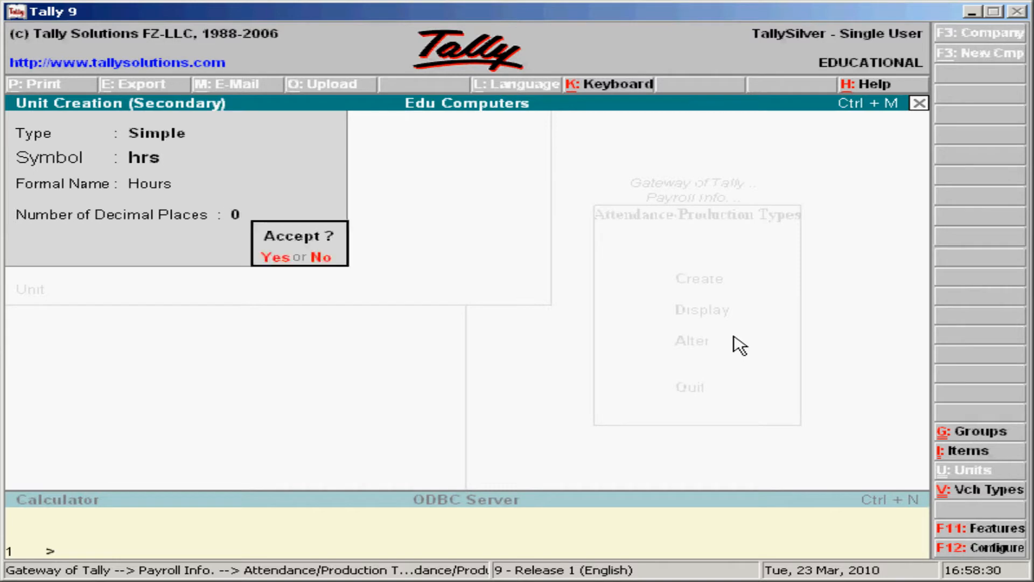
{"action": "key", "text": "Return"}
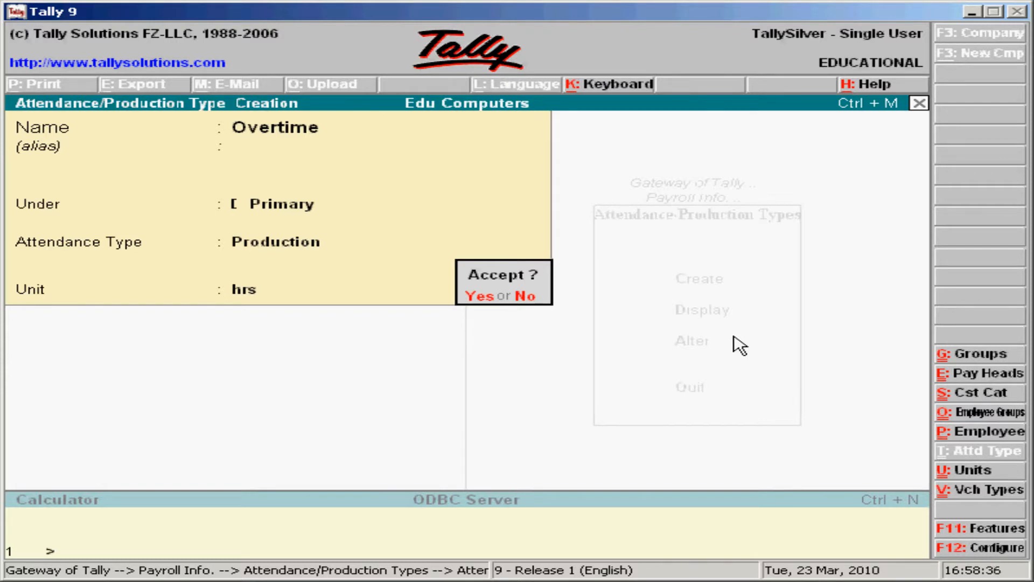
{"action": "key", "text": "y"}
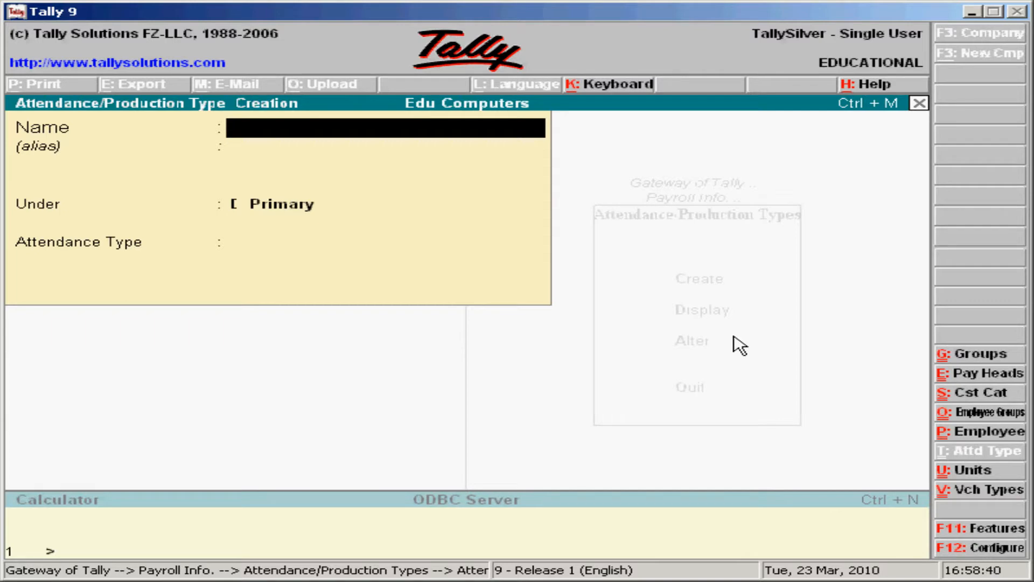
Leave attendance type creation and open the creation form for a new pay head.
{"action": "key", "text": "Escape"}
{"action": "key", "text": "y"}
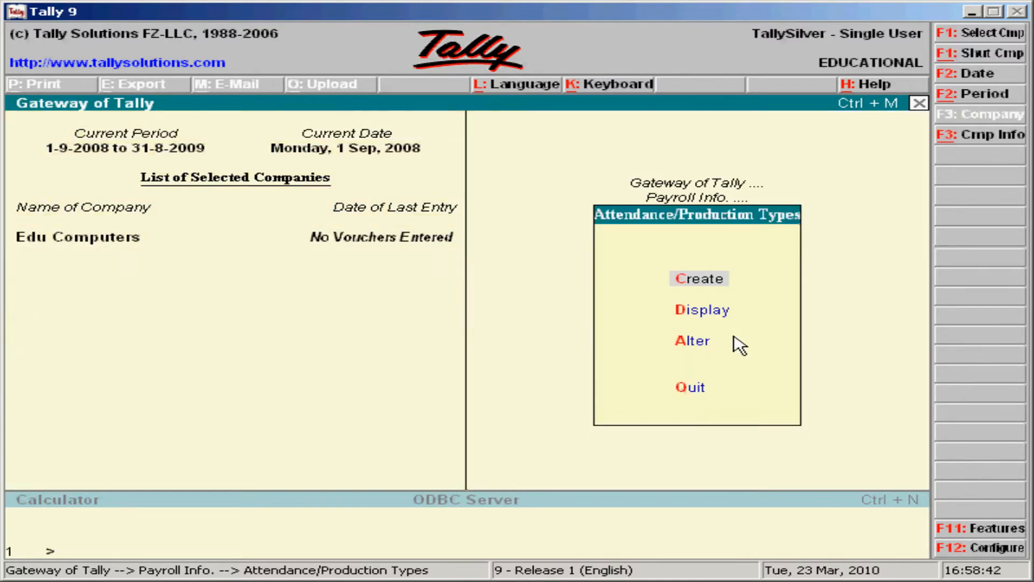
{"action": "key", "text": "Escape"}
{"action": "key", "text": "Down"}
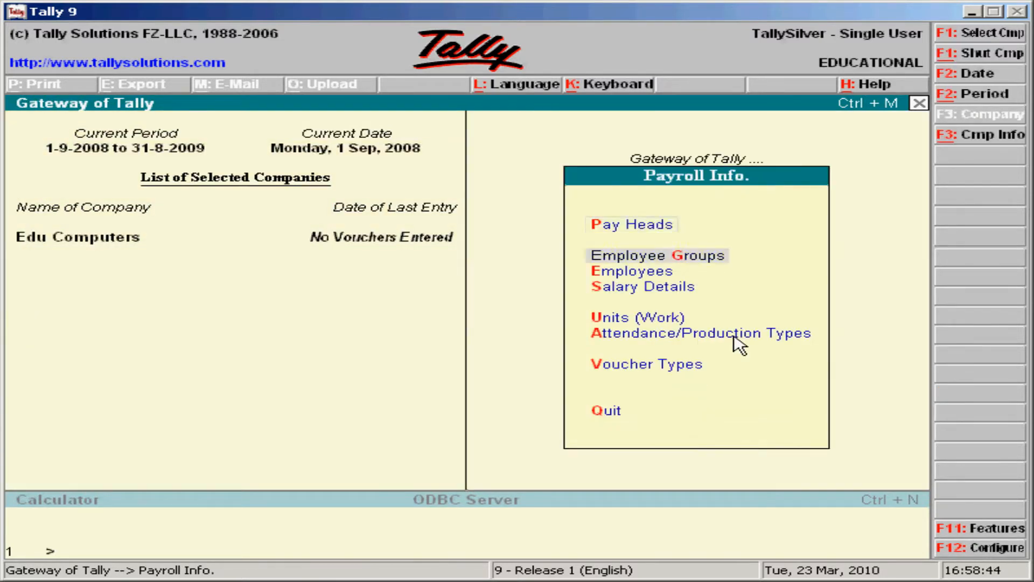
{"action": "key", "text": "Up"}
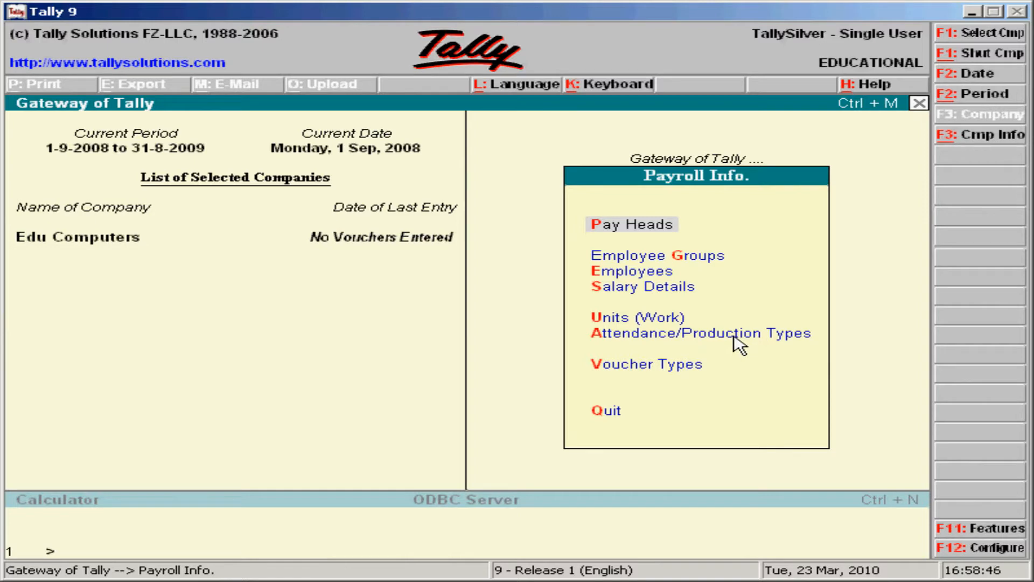
{"action": "key", "text": "Down"}
{"action": "key", "text": "Up"}
{"action": "key", "text": "Return"}
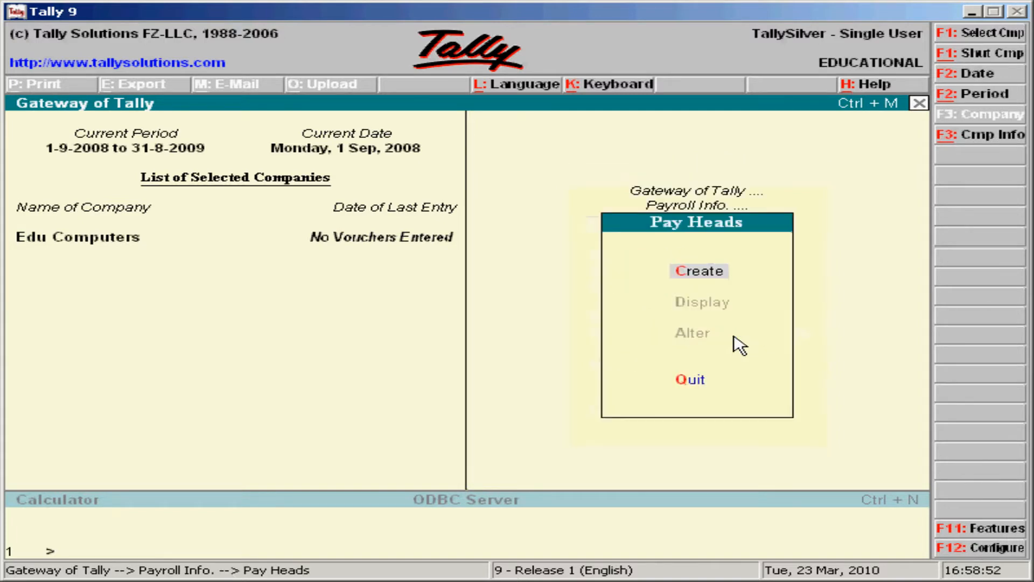
{"action": "key", "text": "Return"}
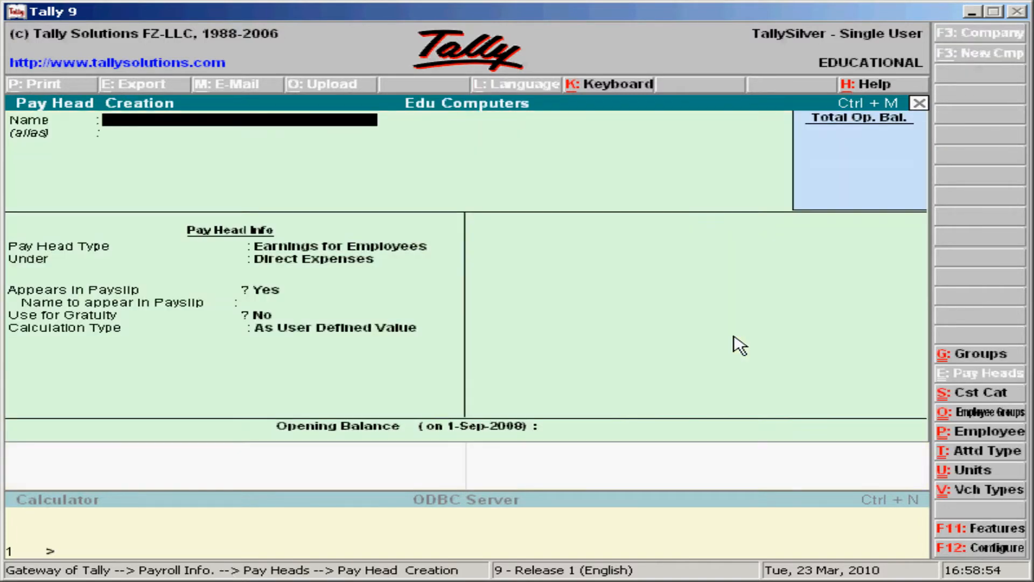
Name the pay head Basic Pay, with type Earnings for Employees, and place it under Indirect Expenses.
{"action": "type", "text": "Basic Pay."}
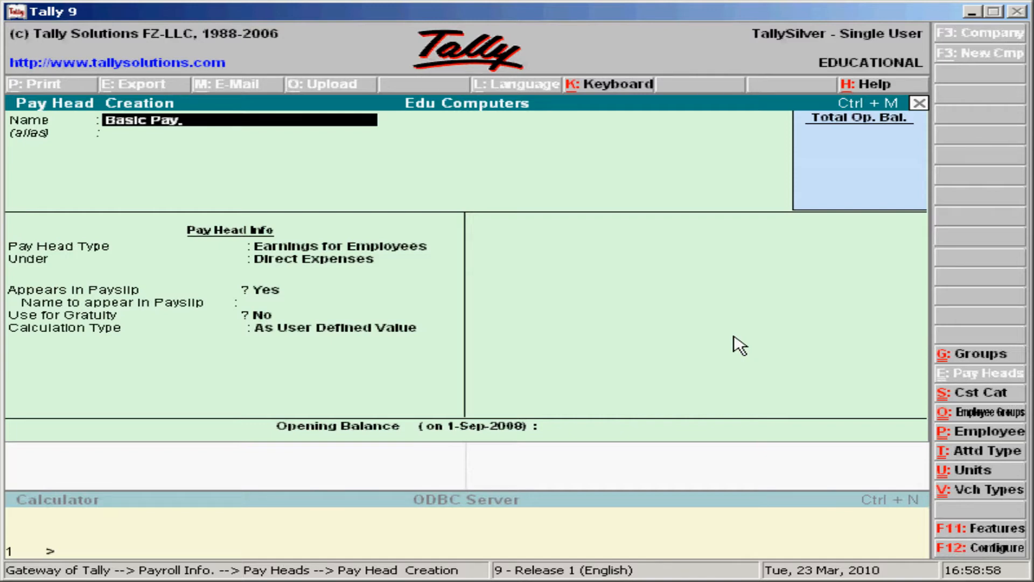
{"action": "key", "text": "Return"}
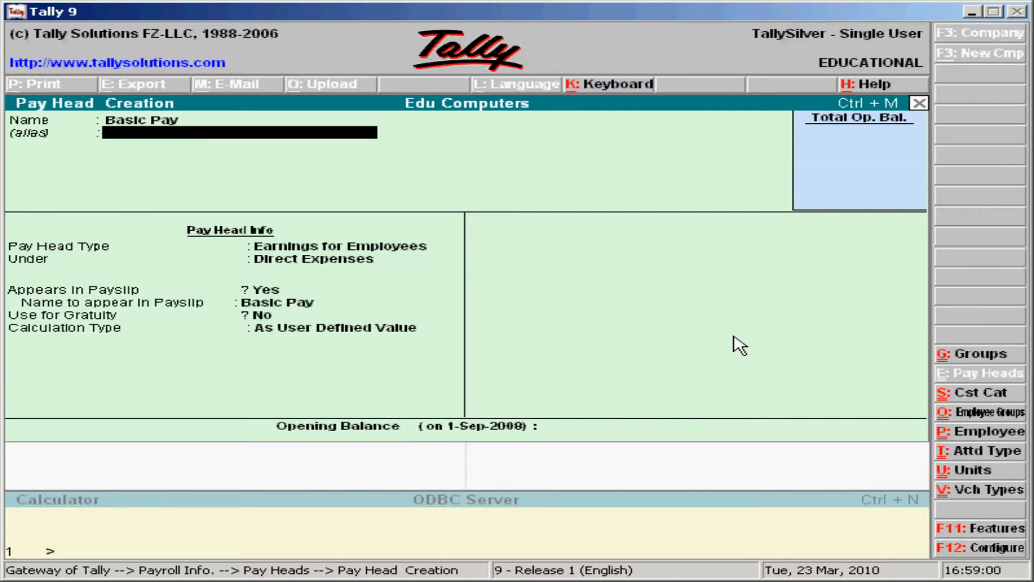
{"action": "key", "text": "Return"}
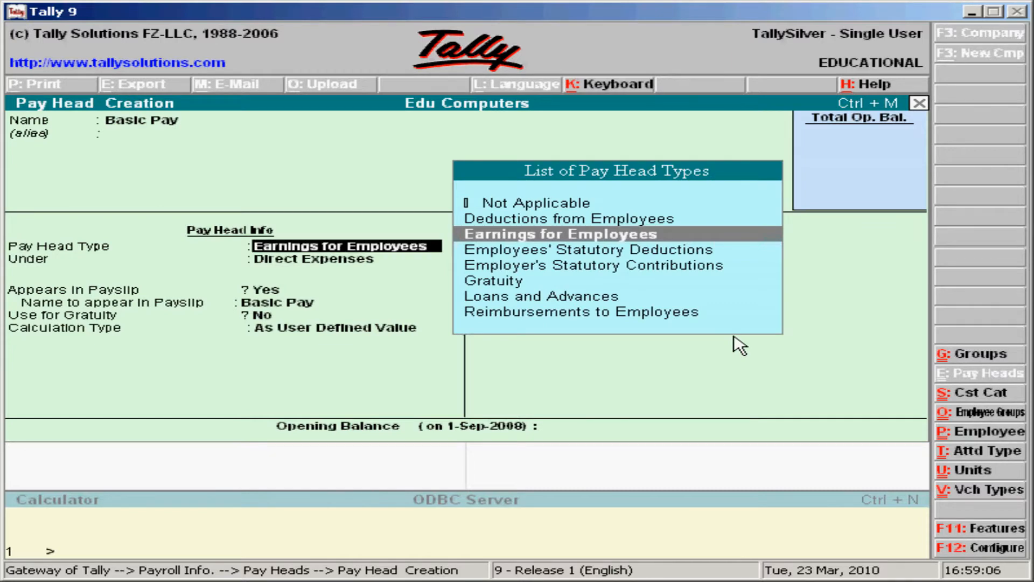
{"action": "key", "text": "Return"}
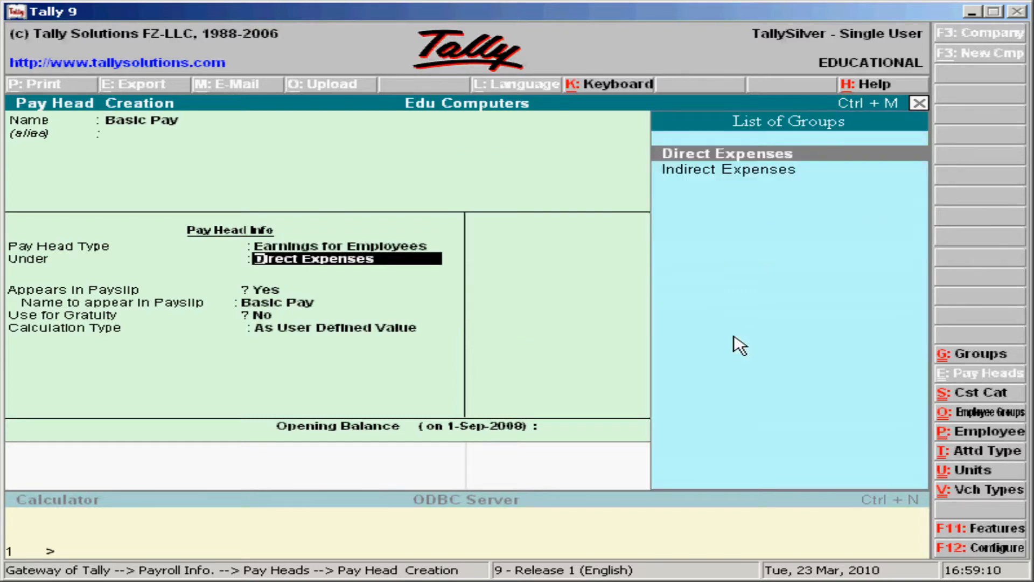
{"action": "key", "text": "Down"}
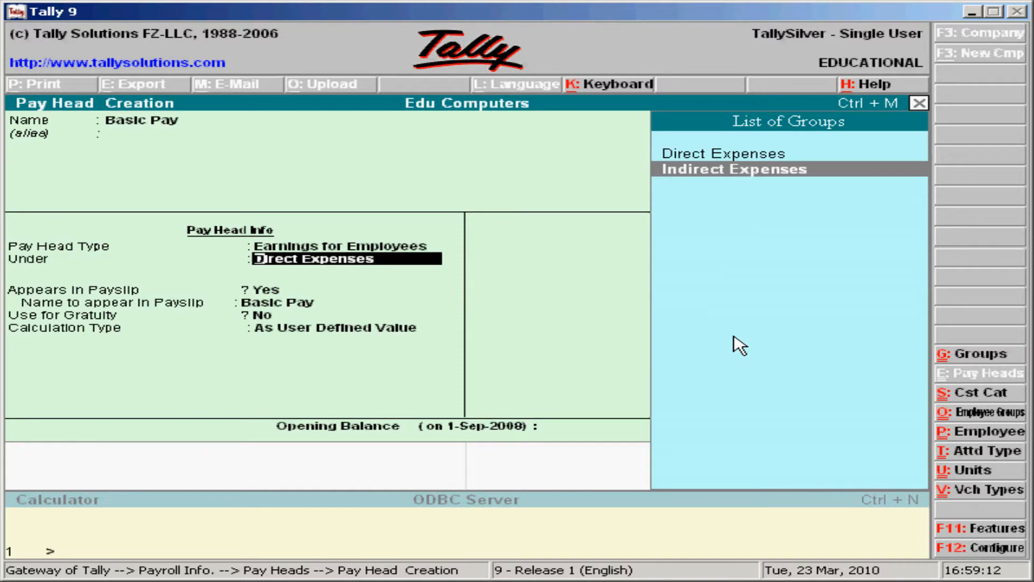
{"action": "key", "text": "Return"}
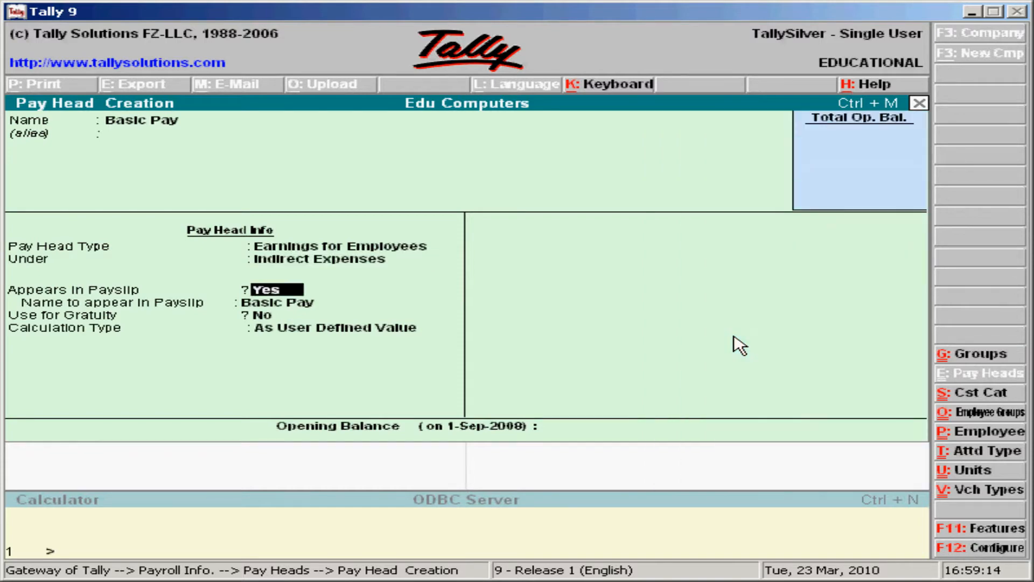
Keep Basic Pay in the payslip and out of gratuity, and calculate it On Attendance using the Present attendance type.
{"action": "key", "text": "Return"}
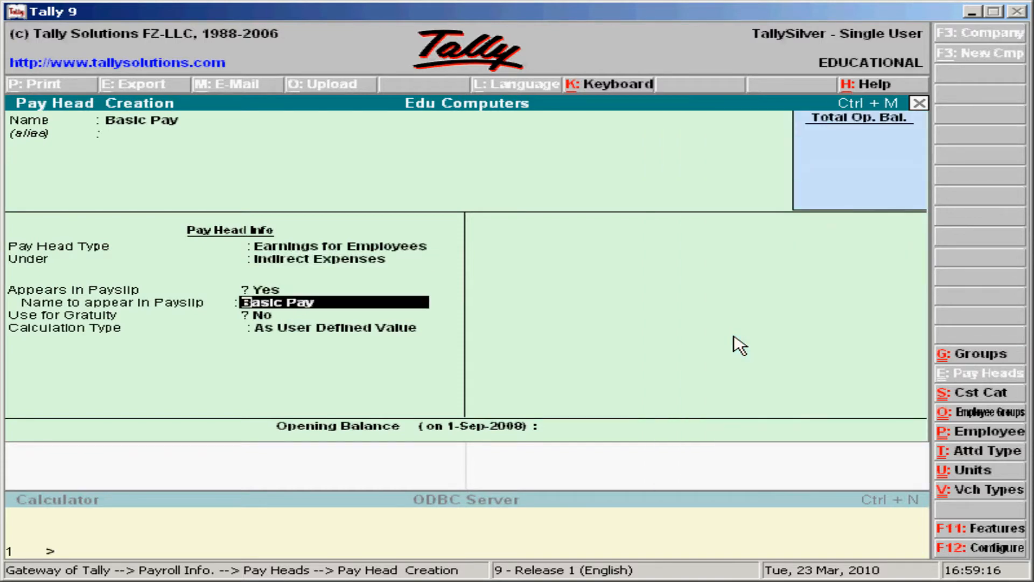
{"action": "key", "text": "Return"}
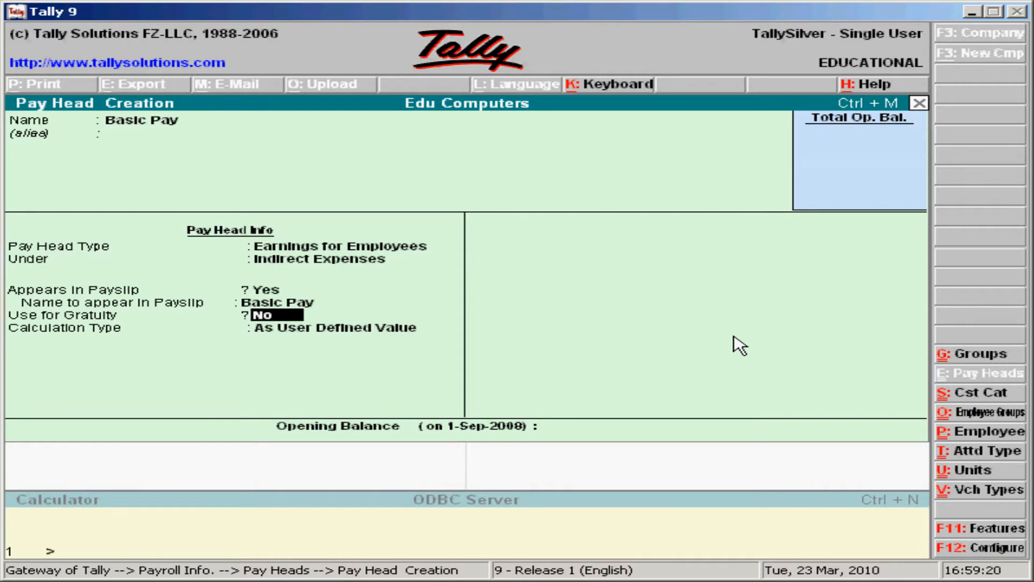
{"action": "key", "text": "Return"}
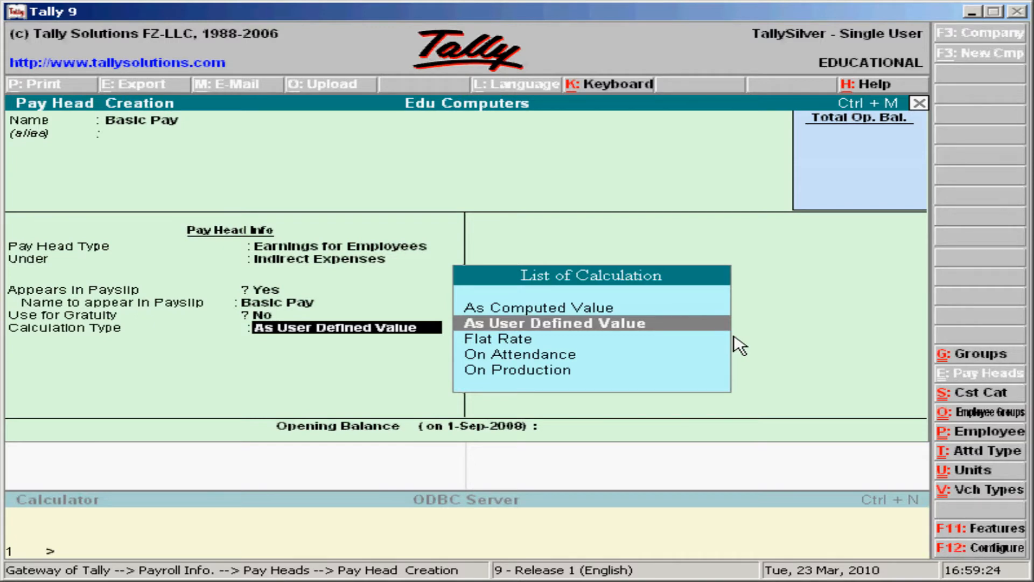
{"action": "key", "text": "Down"}
{"action": "key", "text": "Down"}
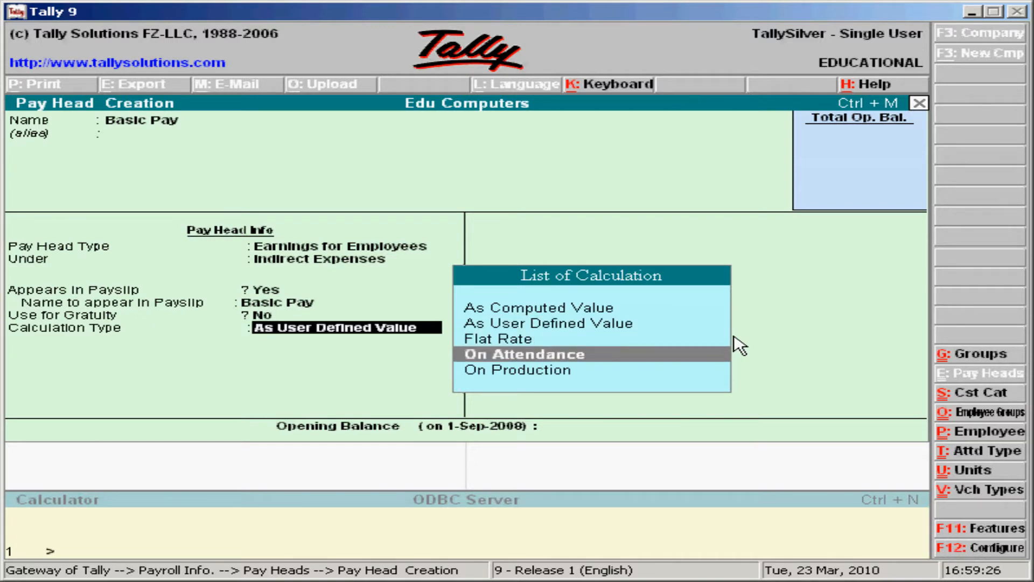
{"action": "key", "text": "Return"}
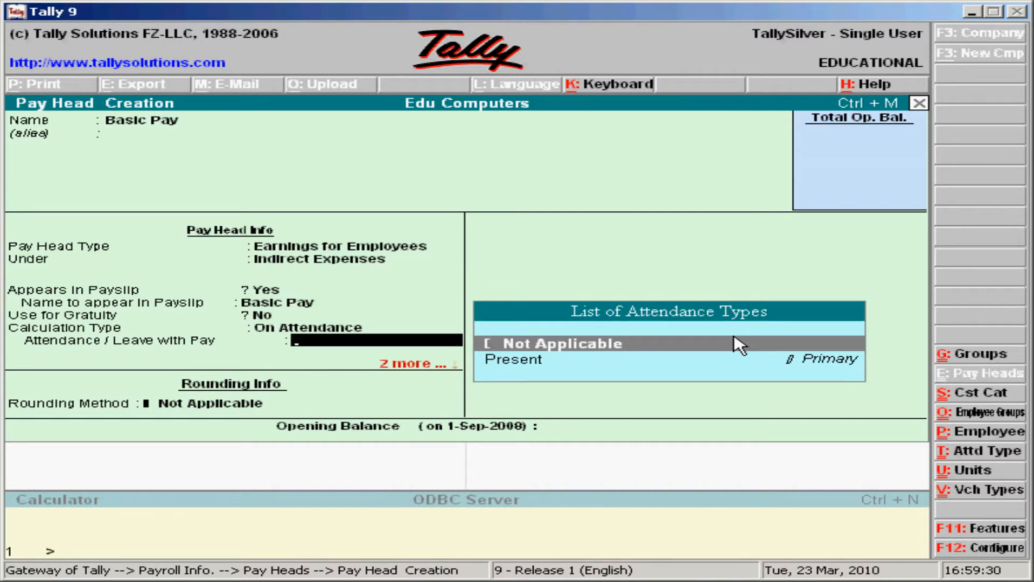
{"action": "key", "text": "Down"}
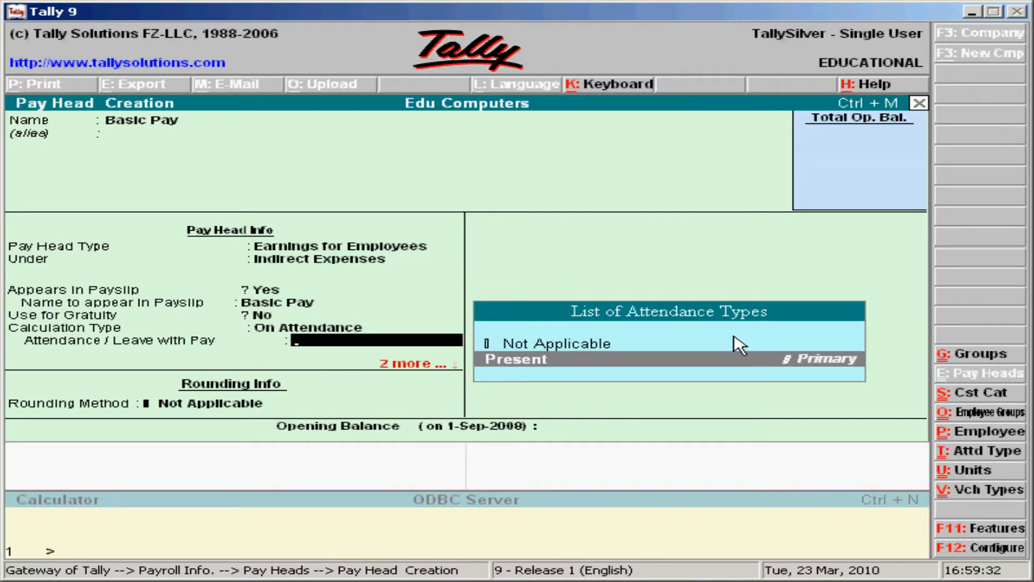
{"action": "key", "text": "Return"}
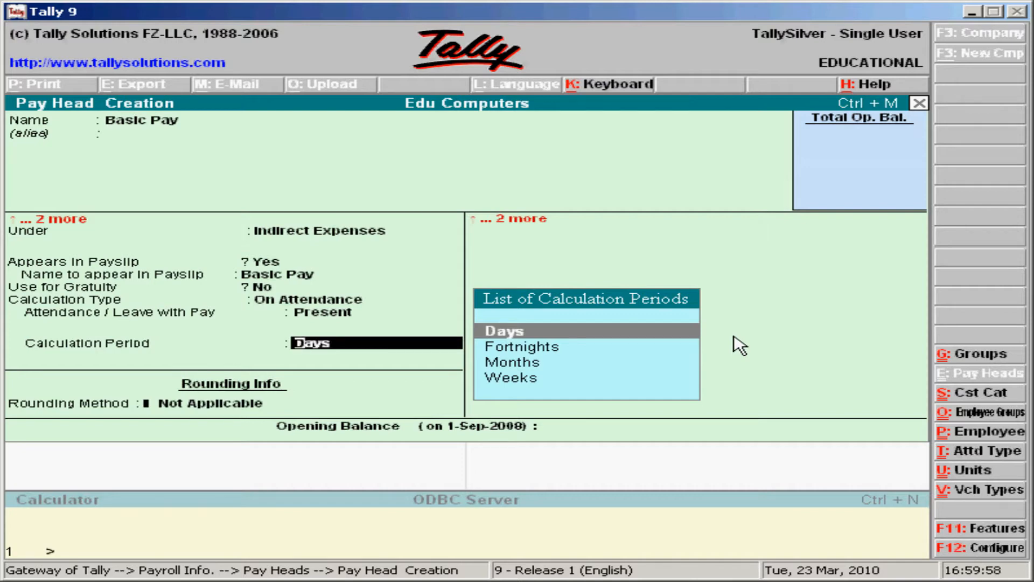
Set Basic Pay's calculation period to Months and its per day calculation basis to As Per Calendar Period.
{"action": "key", "text": "Down"}
{"action": "key", "text": "Down"}
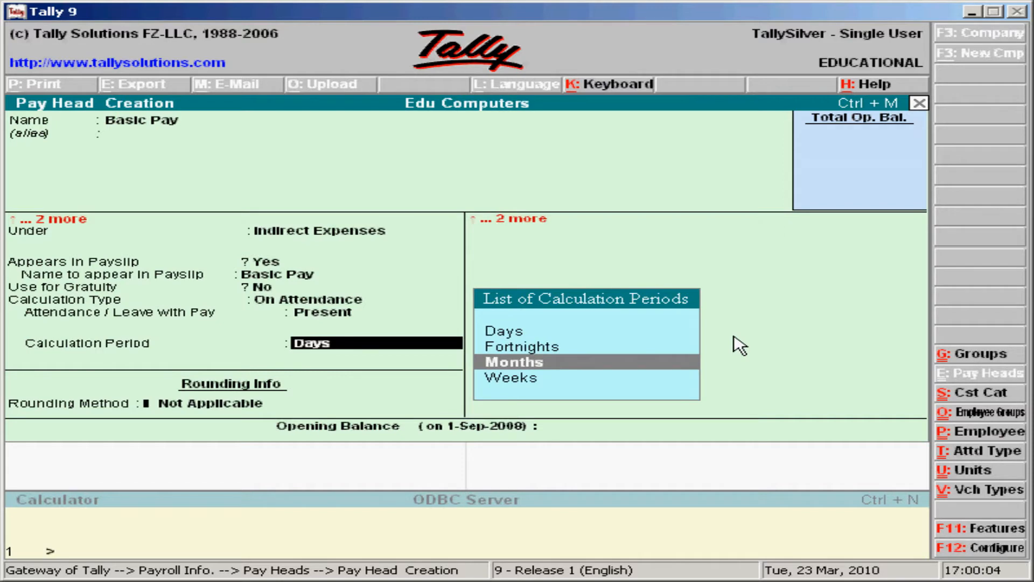
{"action": "key", "text": "Return"}
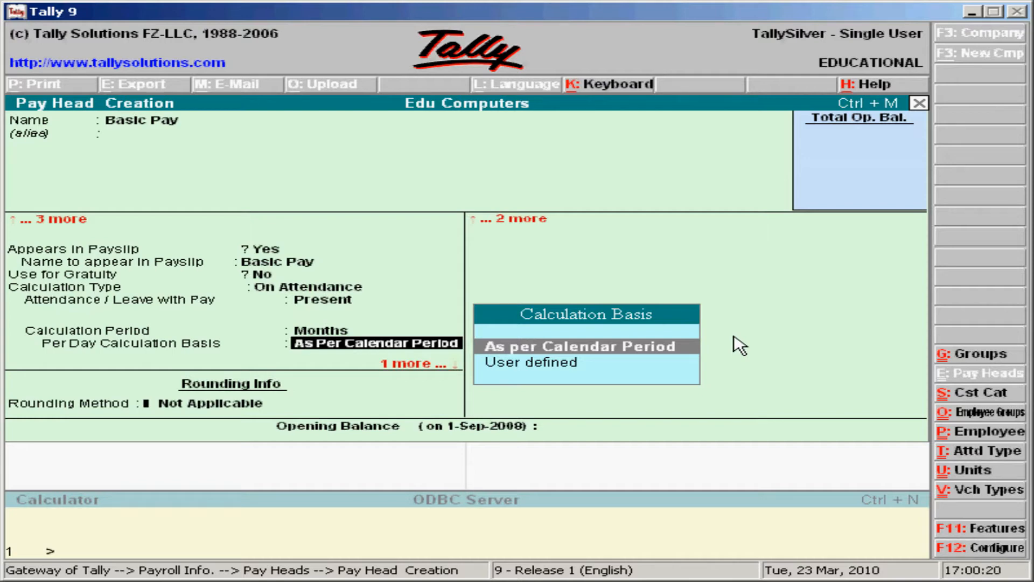
{"action": "key", "text": "Down"}
{"action": "key", "text": "Up"}
{"action": "key", "text": "Return"}
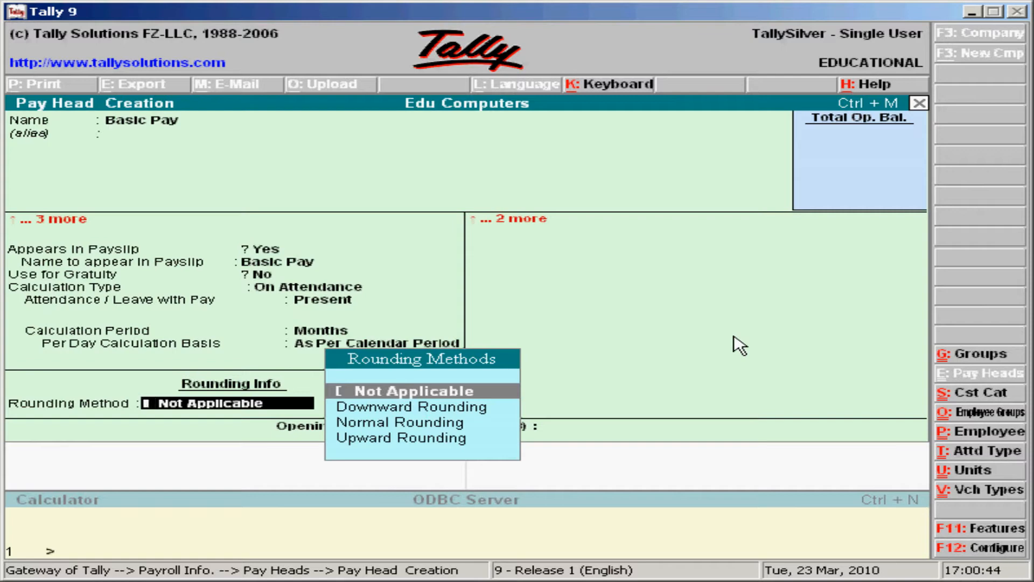
Look through the rounding methods, keep Not Applicable, leave the opening balance empty and save the Basic Pay pay head.
{"action": "key", "text": "Down"}
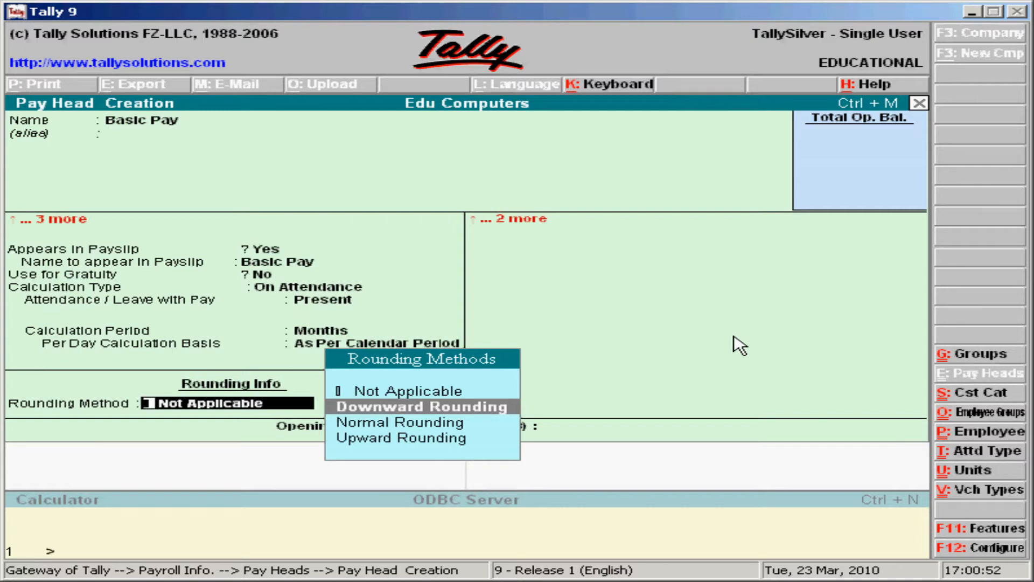
{"action": "key", "text": "Down"}
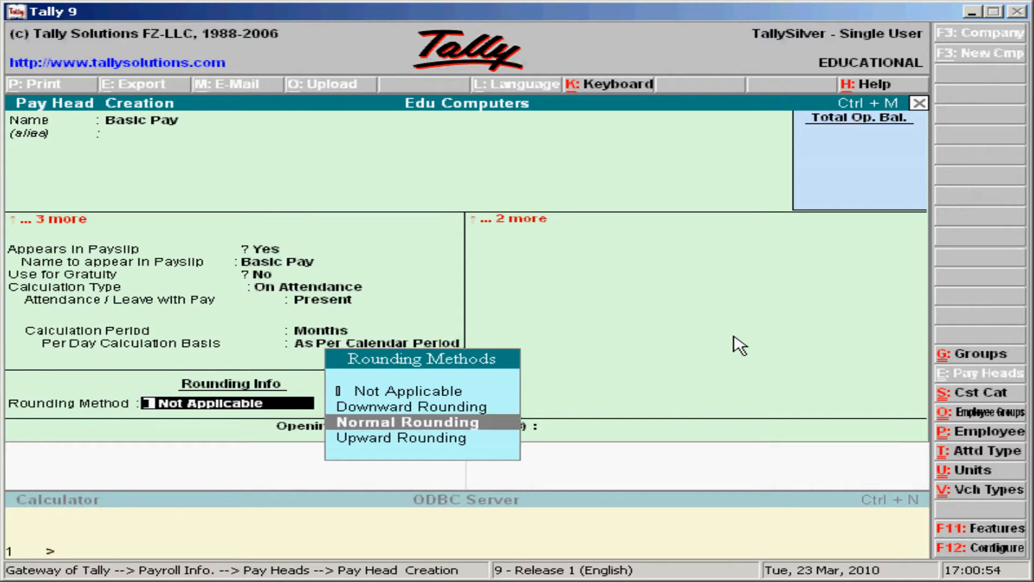
{"action": "key", "text": "Down"}
{"action": "key", "text": "Up"}
{"action": "key", "text": "Up"}
{"action": "key", "text": "Up"}
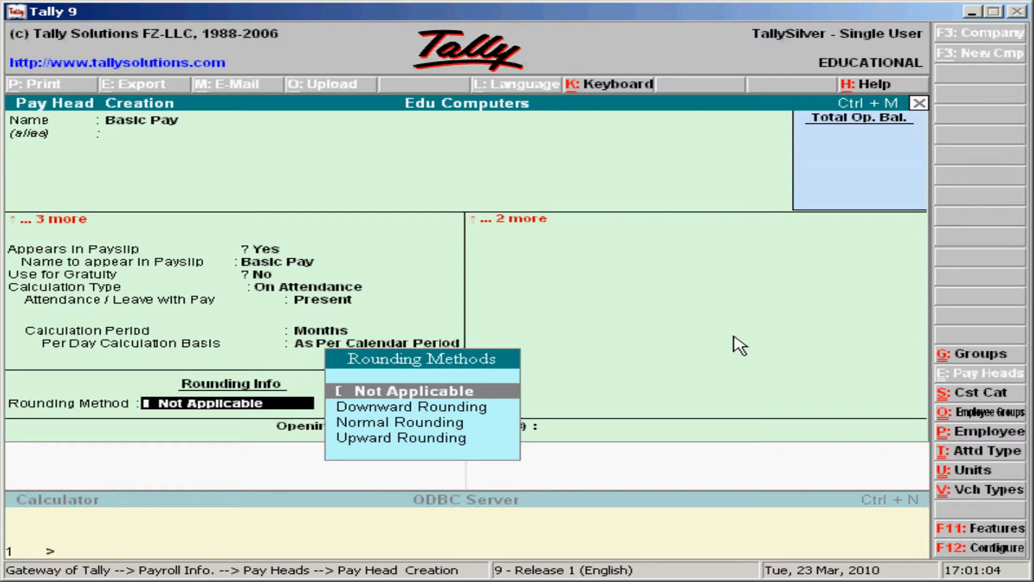
{"action": "key", "text": "Return"}
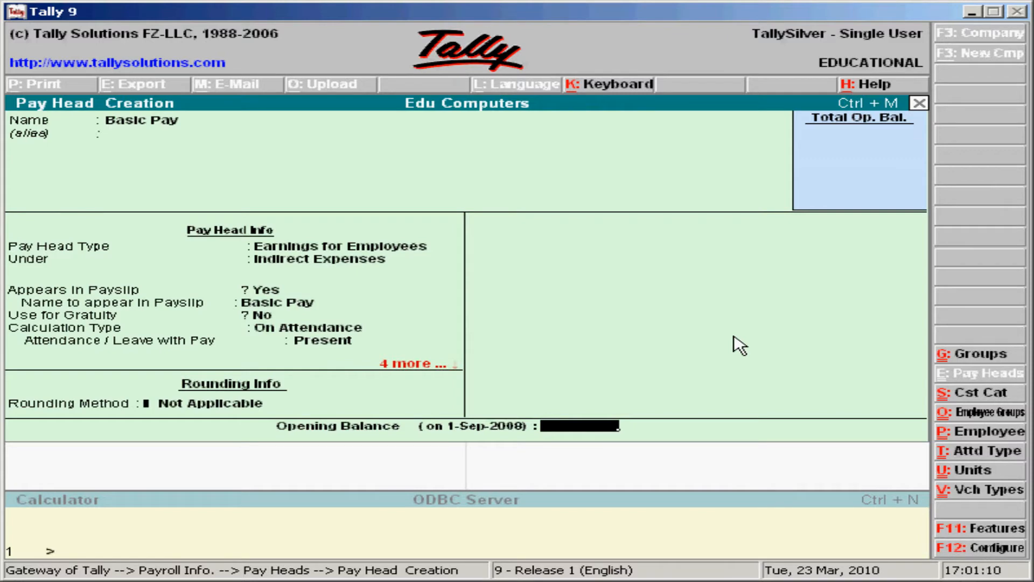
{"action": "key", "text": "Return"}
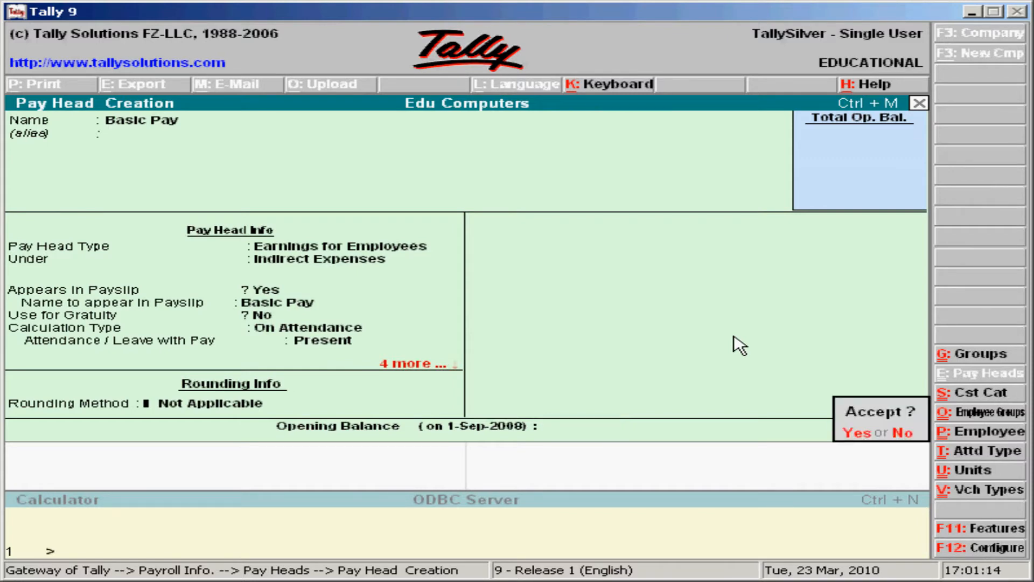
{"action": "key", "text": "y"}
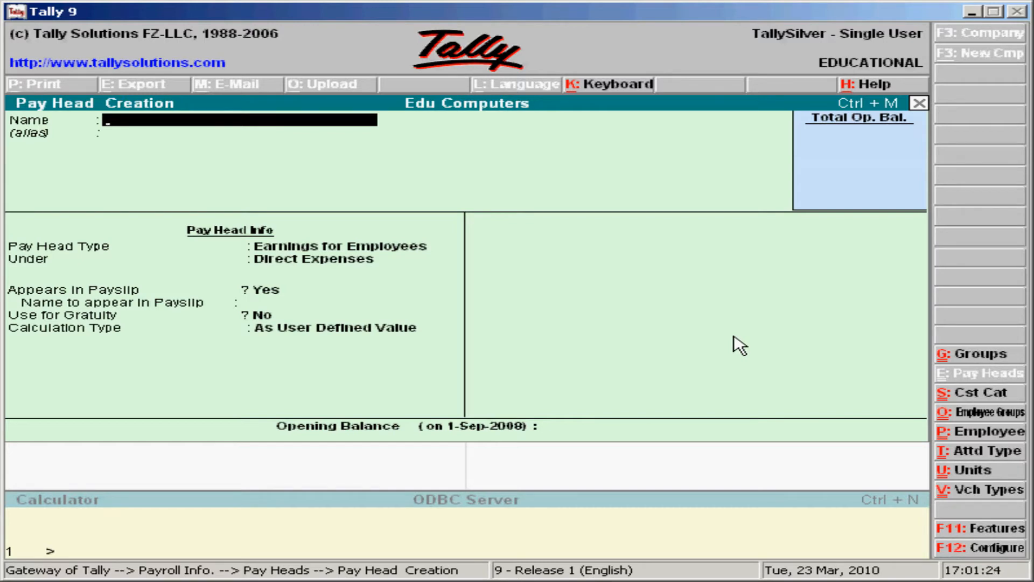
Enter a further pay head named Hra, with type Earnings for Employees, under Indirect Expenses.
{"action": "type", "text": "Hra"}
{"action": "key", "text": "Return"}
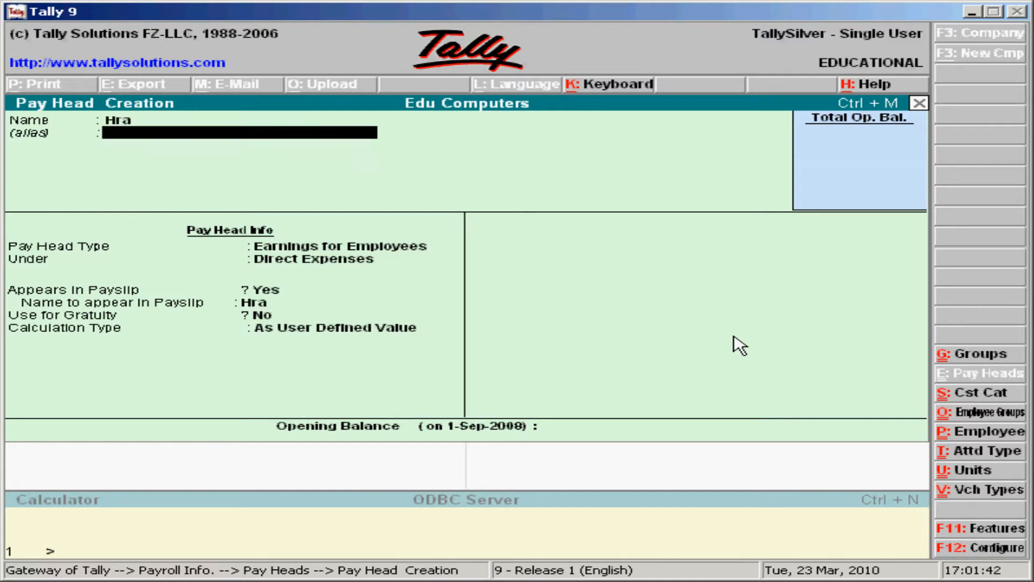
{"action": "key", "text": "Return"}
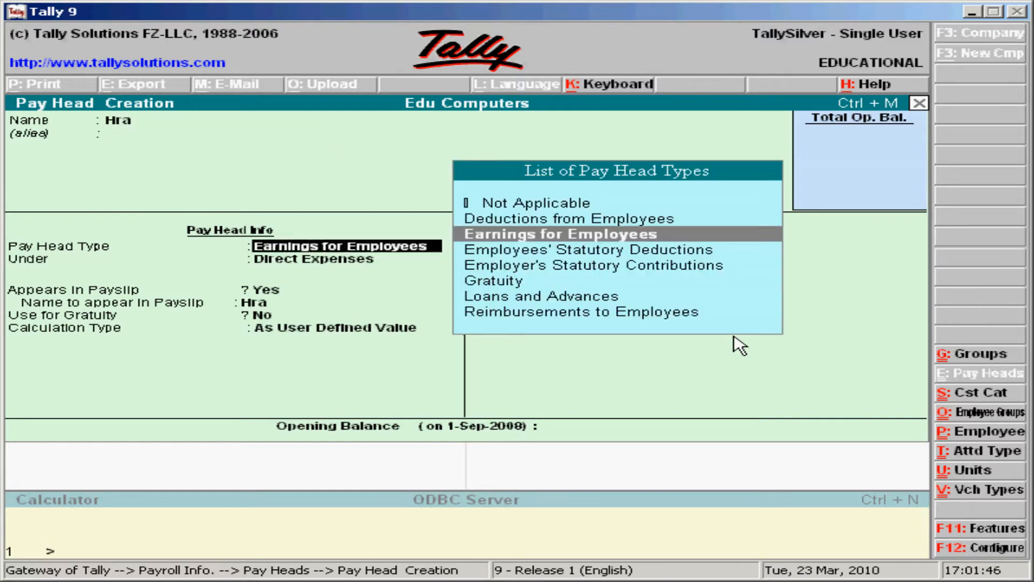
{"action": "key", "text": "Return"}
{"action": "key", "text": "Down"}
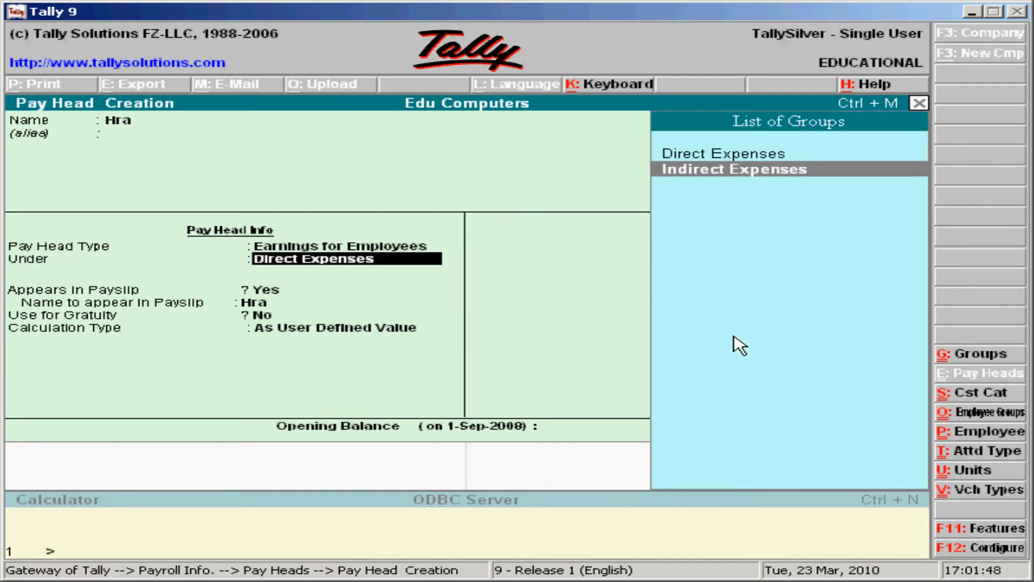
{"action": "key", "text": "Return"}
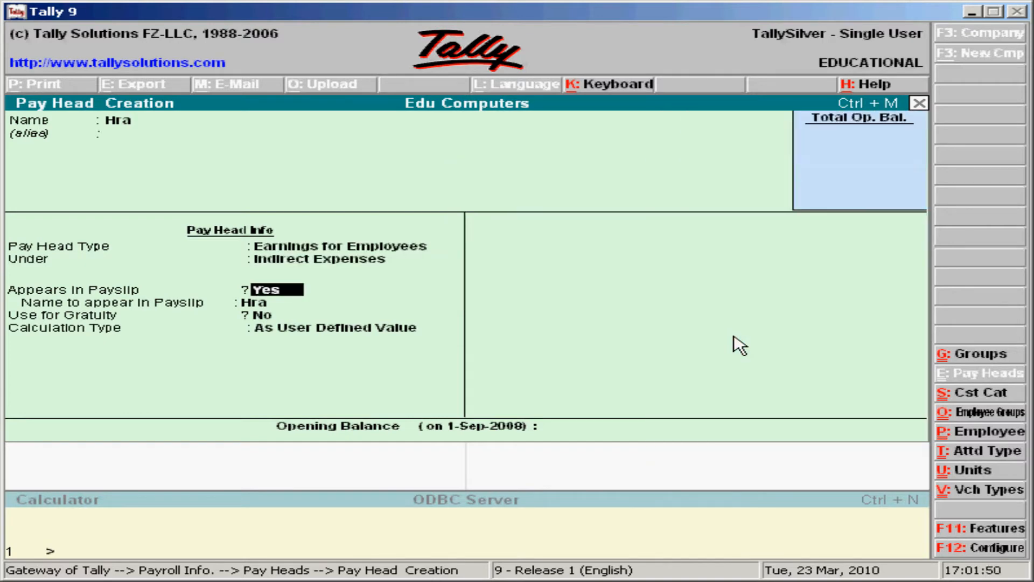
Keep Hra's payslip and gratuity defaults, and set its calculation to As Computed Value over Months with rounding Not Applicable.
{"action": "key", "text": "Return"}
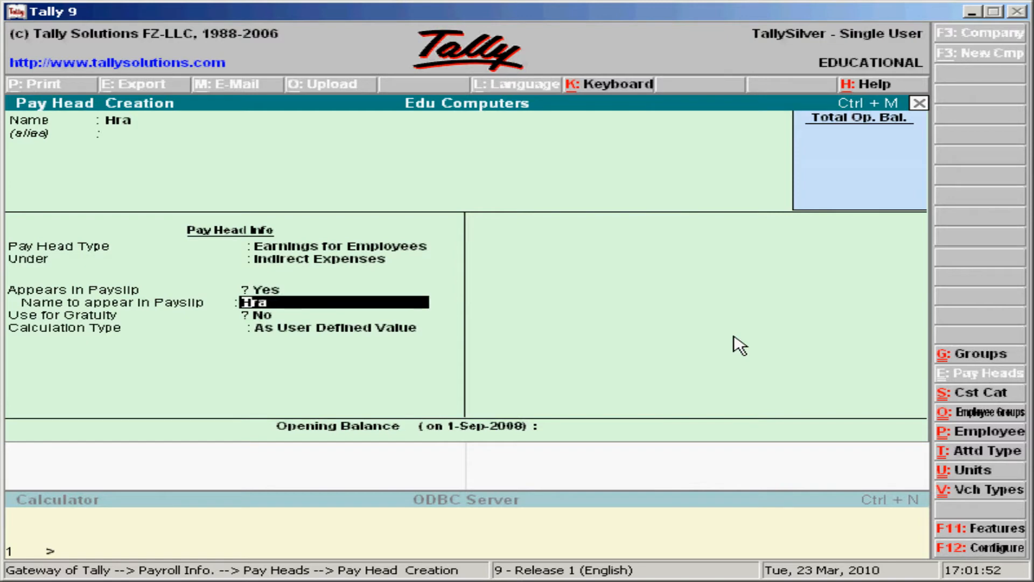
{"action": "key", "text": "Return"}
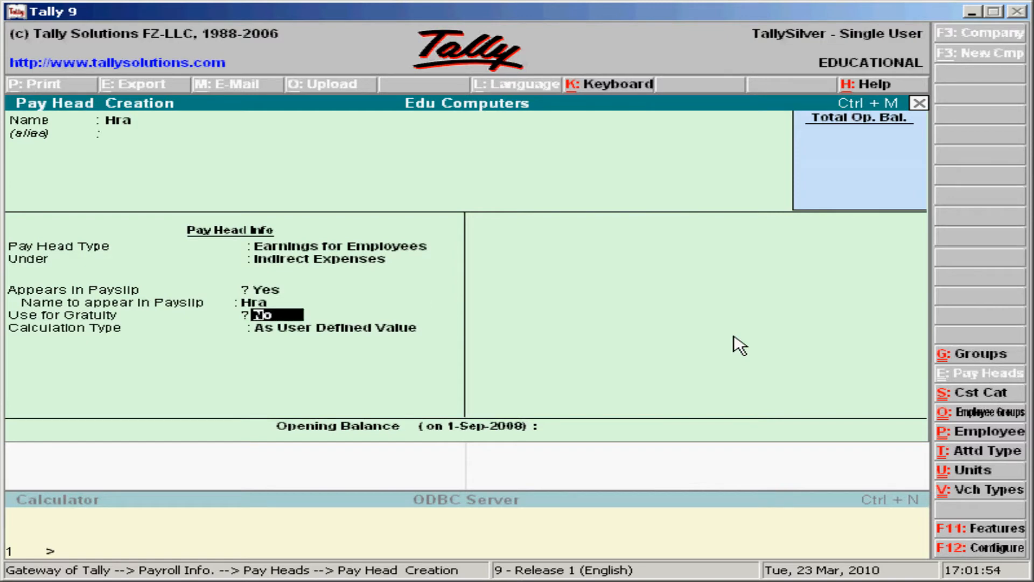
{"action": "key", "text": "Return"}
{"action": "key", "text": "Up"}
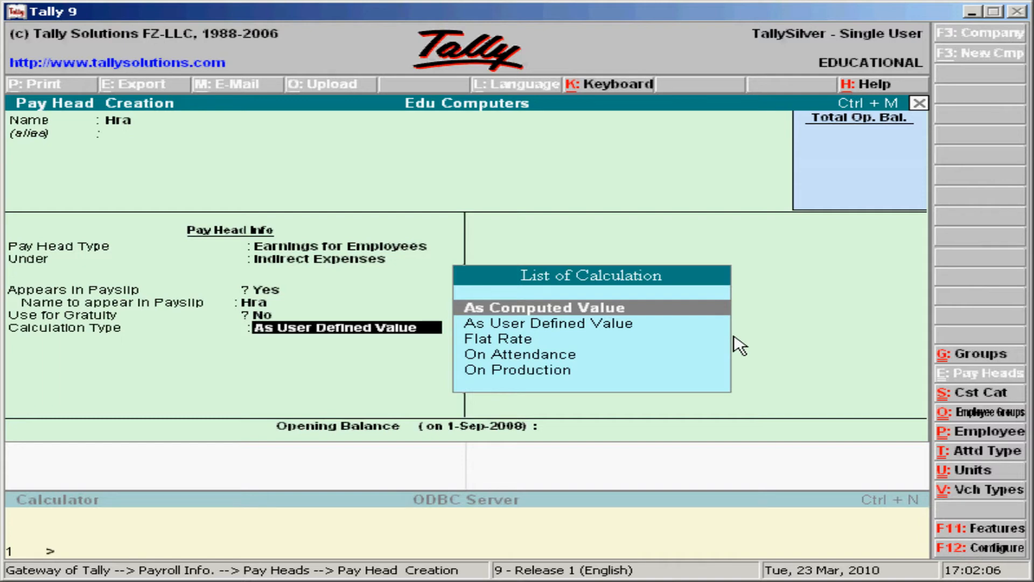
{"action": "key", "text": "Return"}
{"action": "key", "text": "Return"}
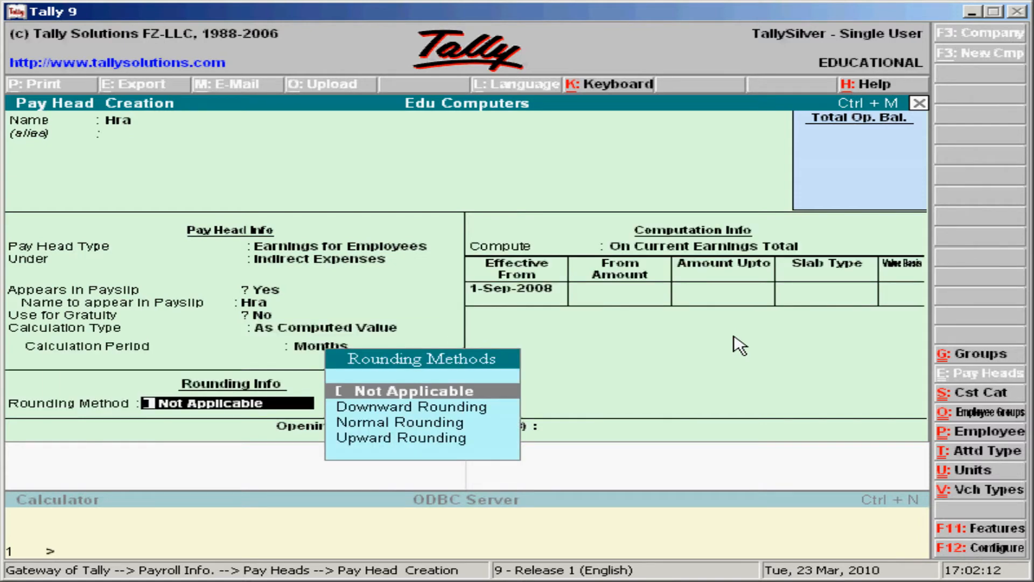
{"action": "key", "text": "Return"}
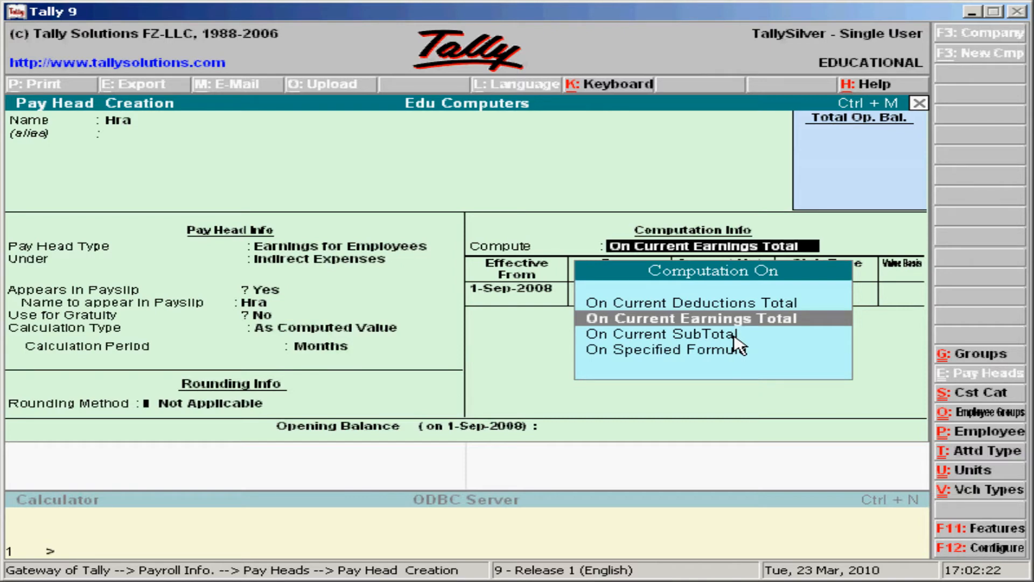
Compute Hra On Specified Formula, adding Basic Pay as the only pay head in the formula.
{"action": "key", "text": "Down"}
{"action": "key", "text": "Down"}
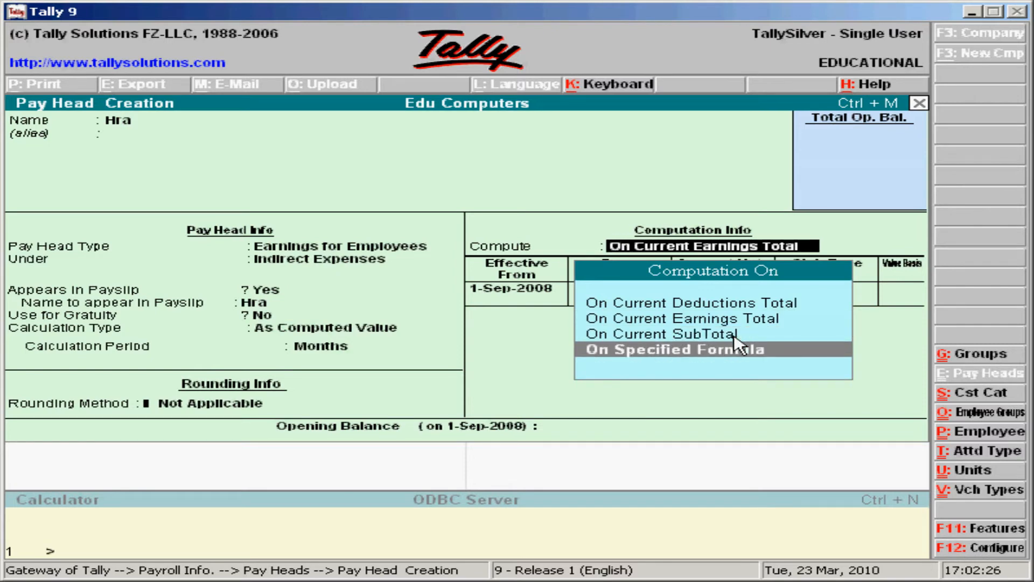
{"action": "key", "text": "Return"}
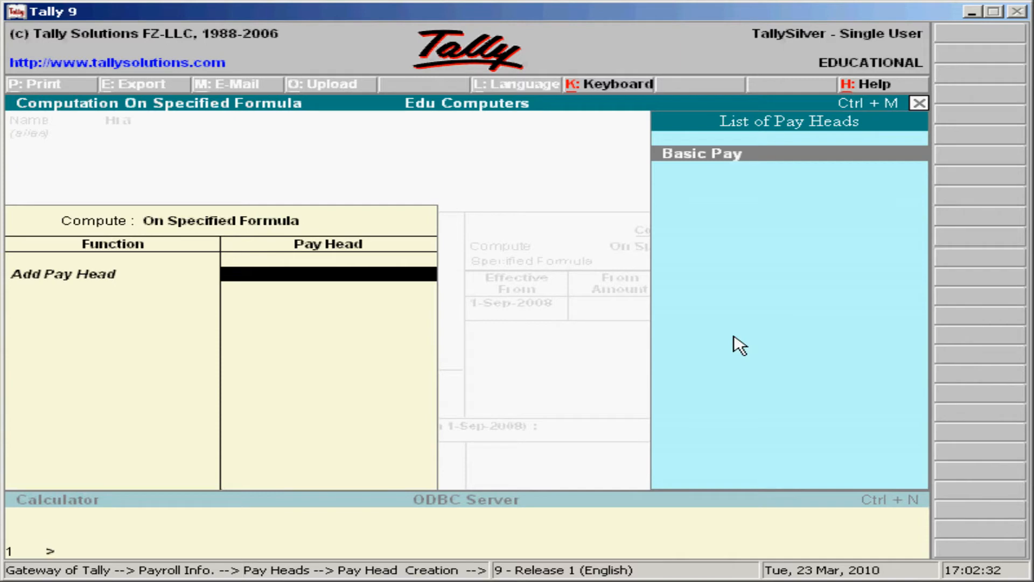
{"action": "key", "text": "Return"}
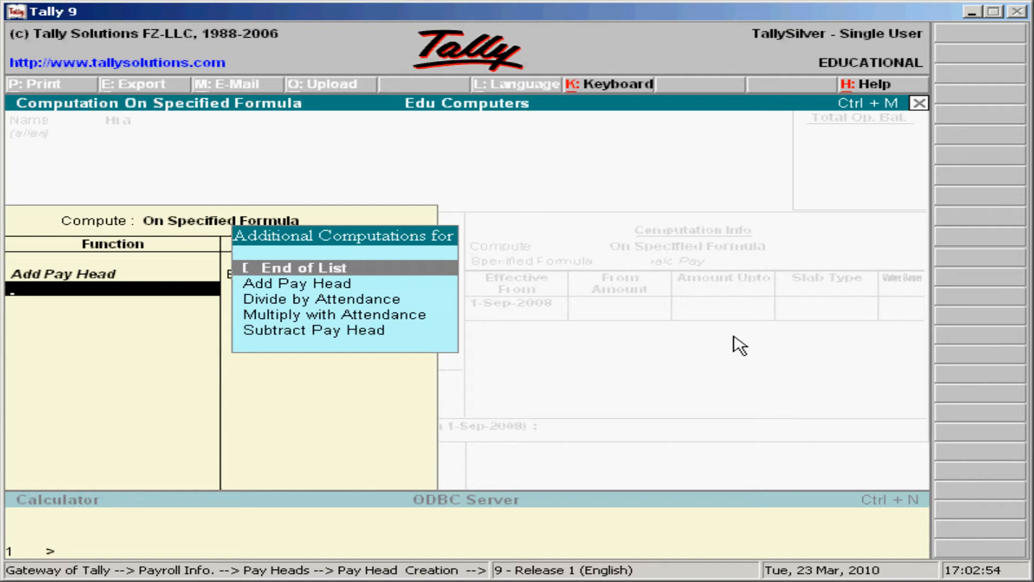
{"action": "key", "text": "Return"}
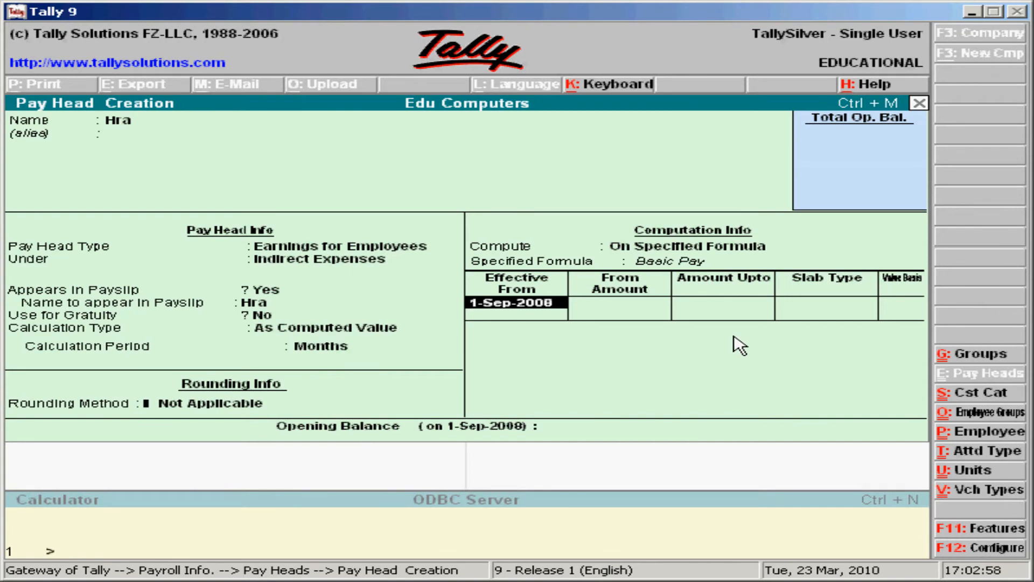
Add Hra's first slab effective 1-Sep-2008, for amounts up to 7,500, as a Percentage of 3%.
{"action": "key", "text": "Return"}
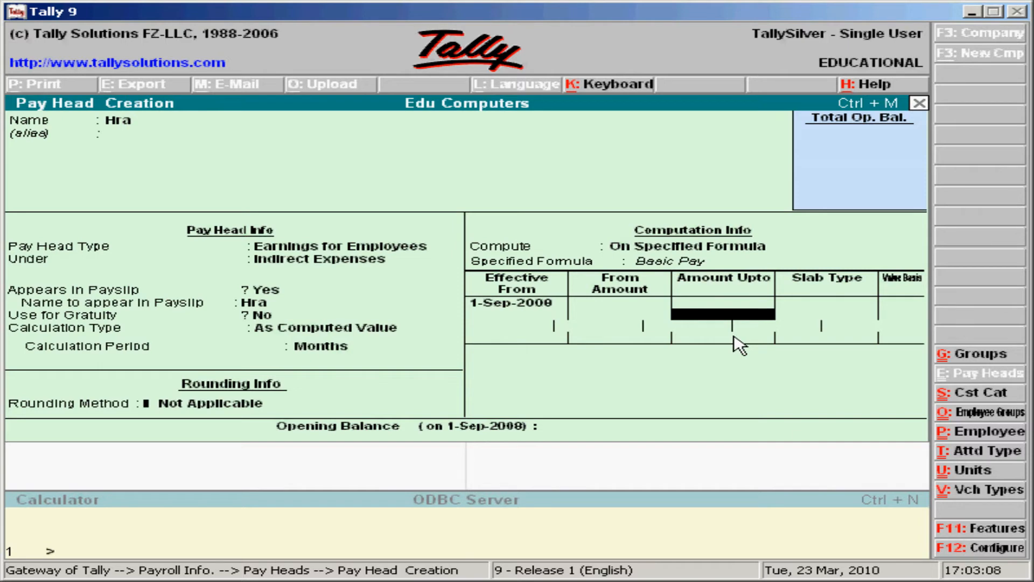
{"action": "type", "text": "7500"}
{"action": "key", "text": "Return"}
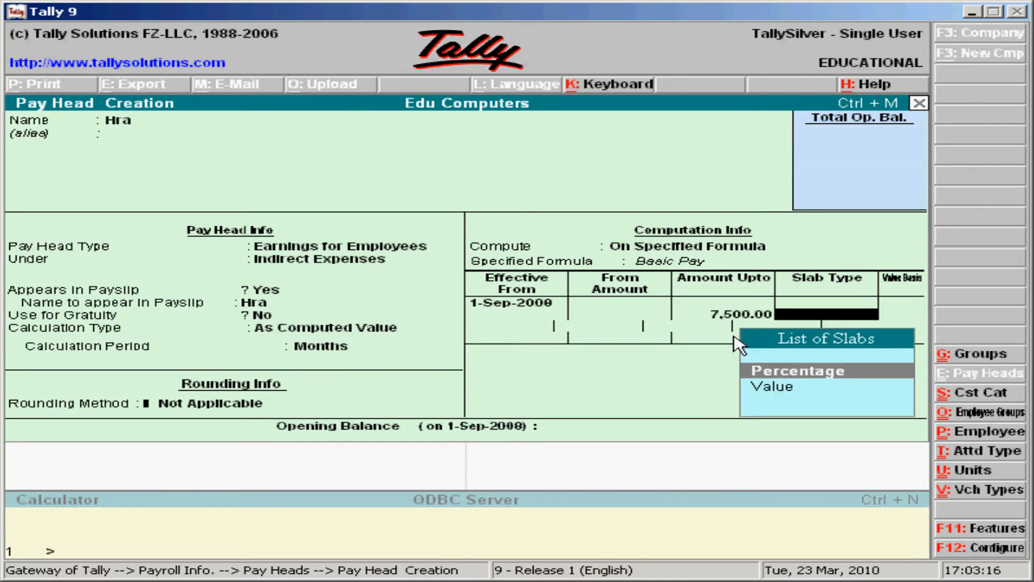
{"action": "key", "text": "Return"}
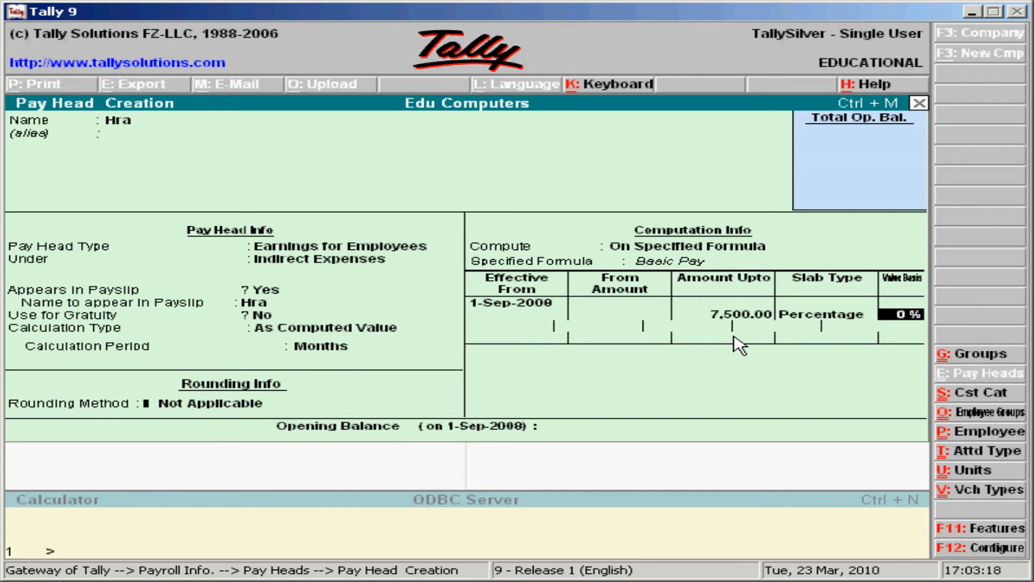
{"action": "type", "text": "3"}
{"action": "key", "text": "Return"}
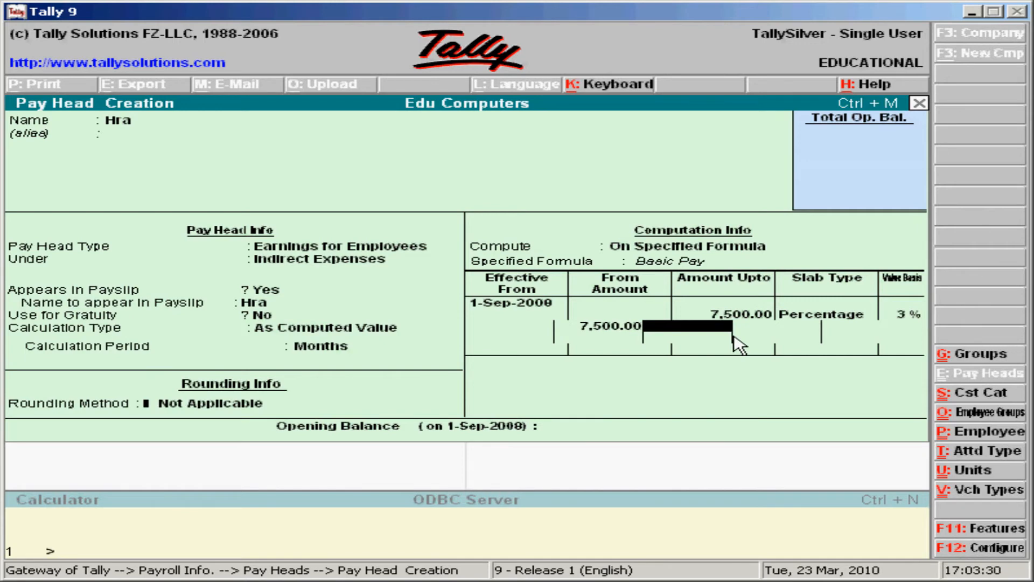
Add a 3.50% Percentage slab for amounts from 7,500 with no upper limit, and save Hra without an opening balance.
{"action": "key", "text": "Return"}
{"action": "key", "text": "Return"}
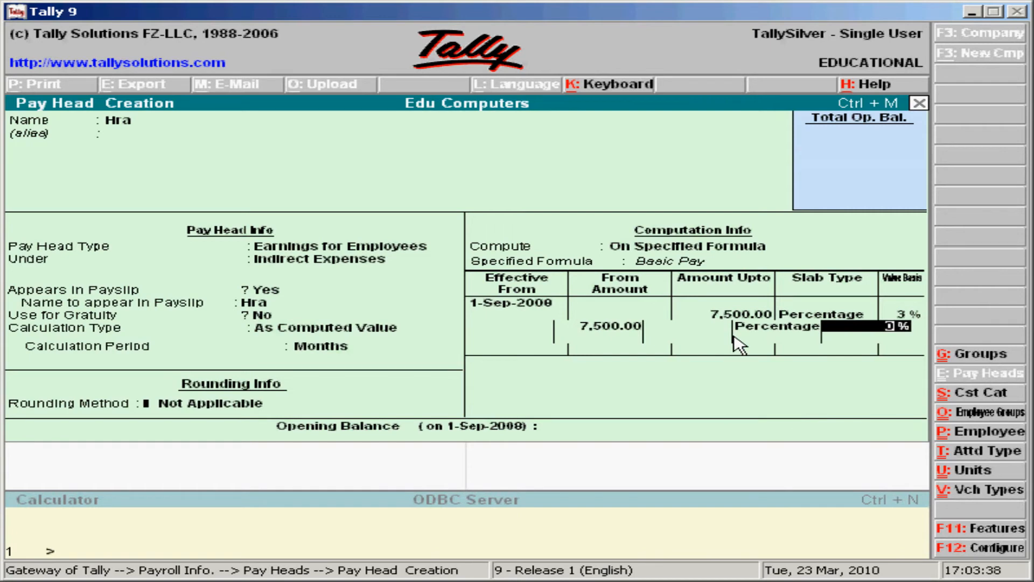
{"action": "type", "text": "3.50"}
{"action": "key", "text": "Return"}
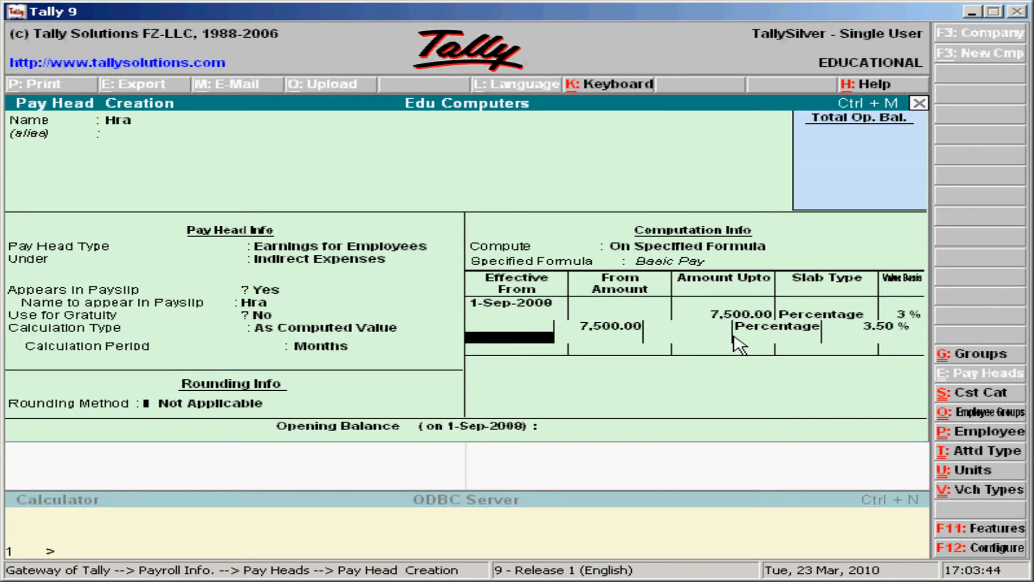
{"action": "key", "text": "Return"}
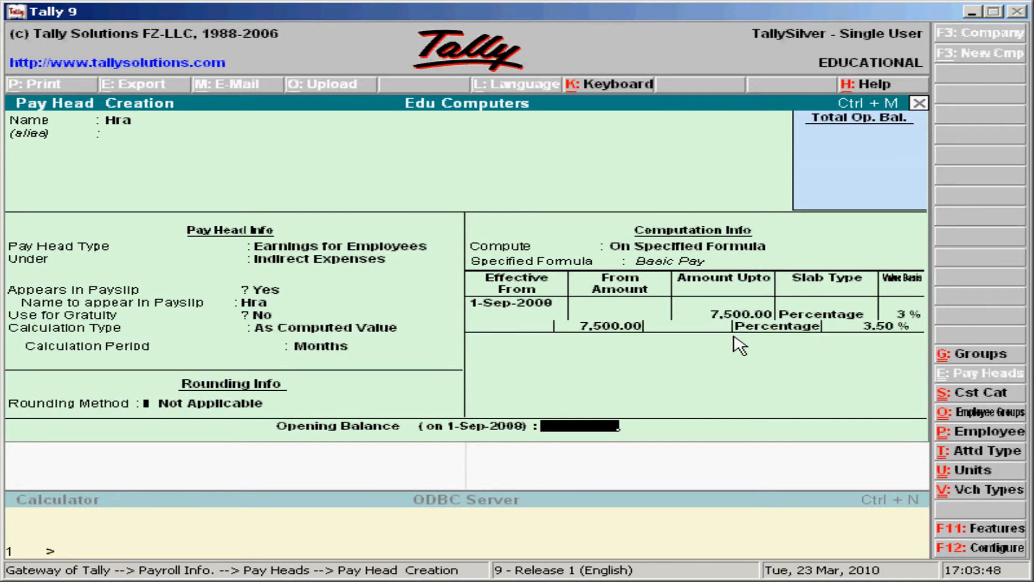
{"action": "key", "text": "Return"}
{"action": "key", "text": "Return"}
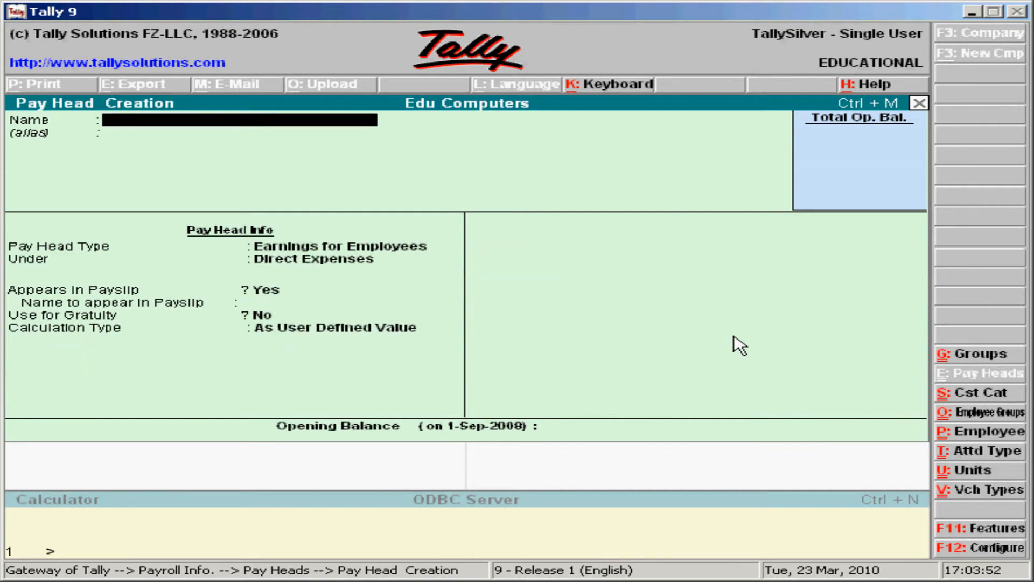
Enter a further pay head named Conveyance, with type Earnings for Employees, under Indirect Expenses.
{"action": "type", "text": "Conveyance"}
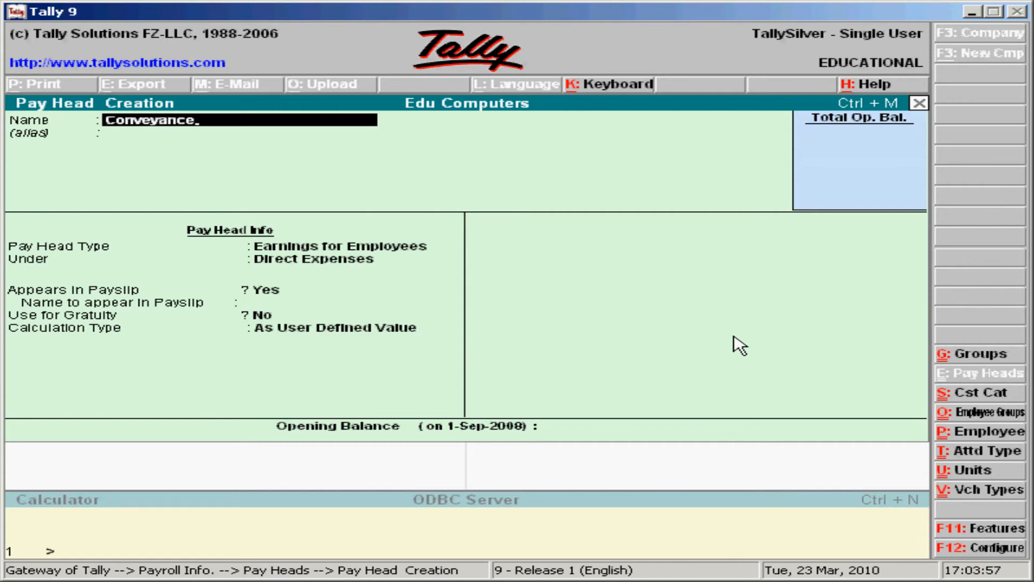
{"action": "key", "text": "Return"}
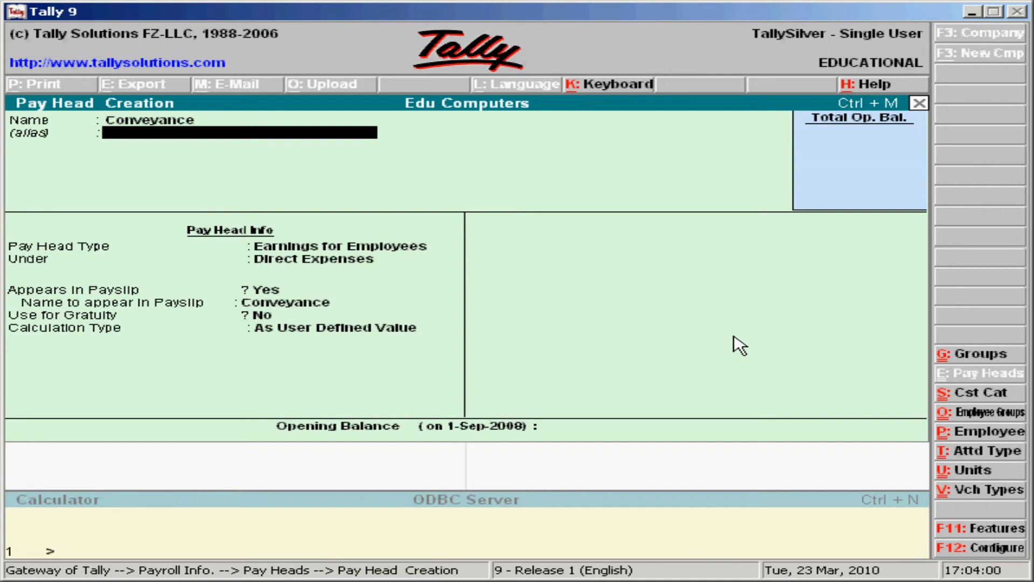
{"action": "key", "text": "Return"}
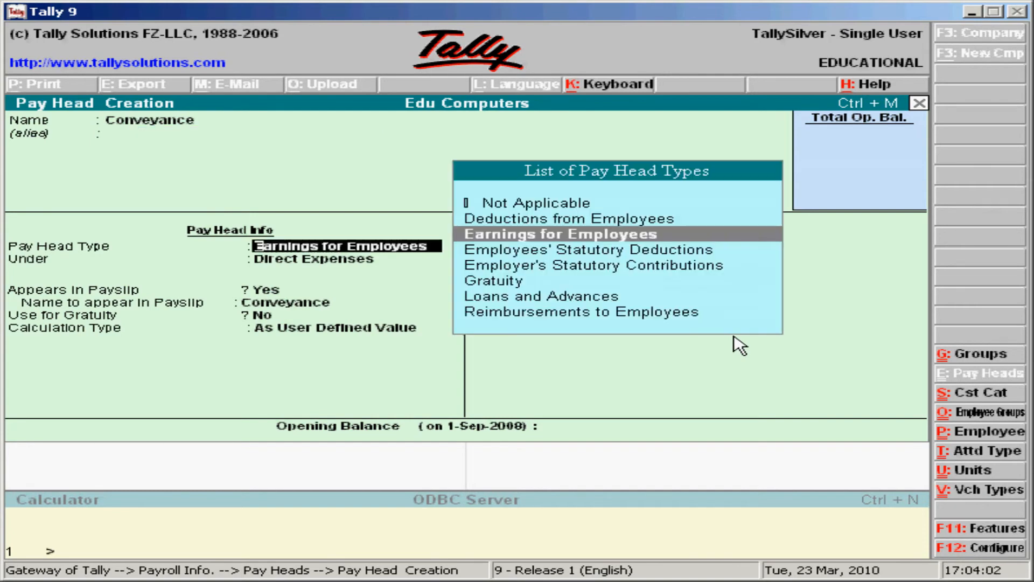
{"action": "key", "text": "Return"}
{"action": "key", "text": "Down"}
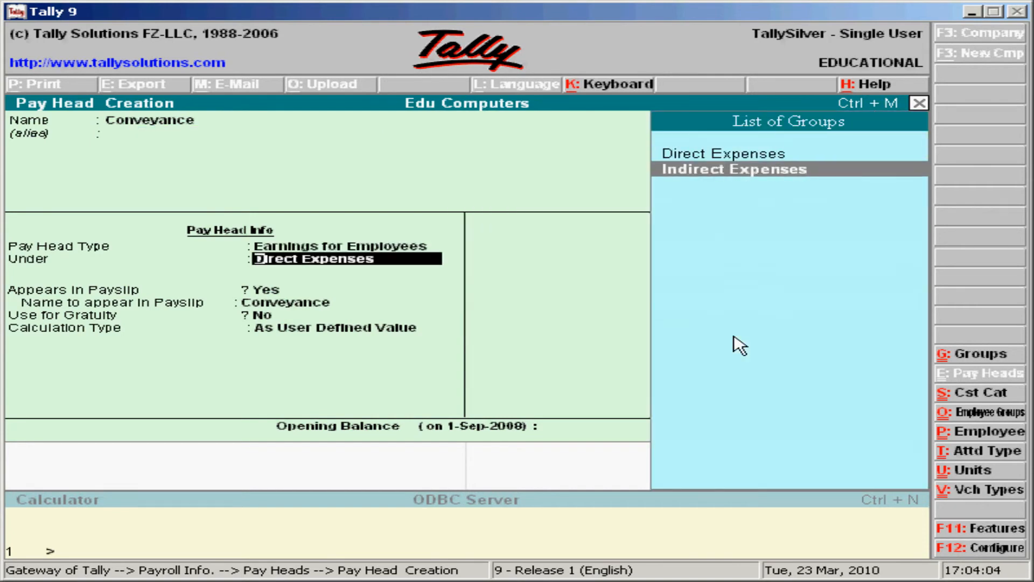
{"action": "key", "text": "Return"}
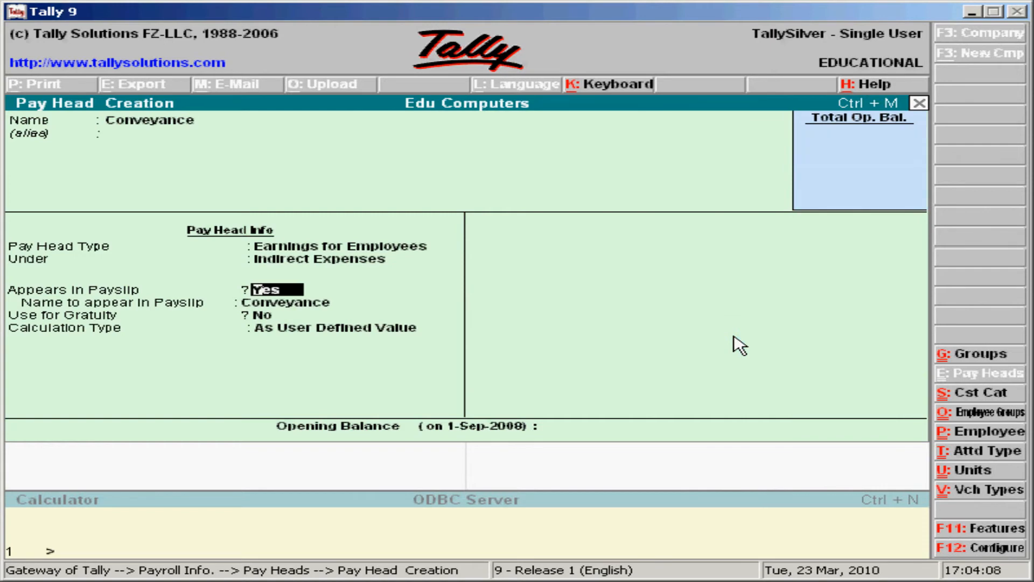
Keep Conveyance's payslip and gratuity defaults, and set its calculation to Flat Rate over Months.
{"action": "key", "text": "Return"}
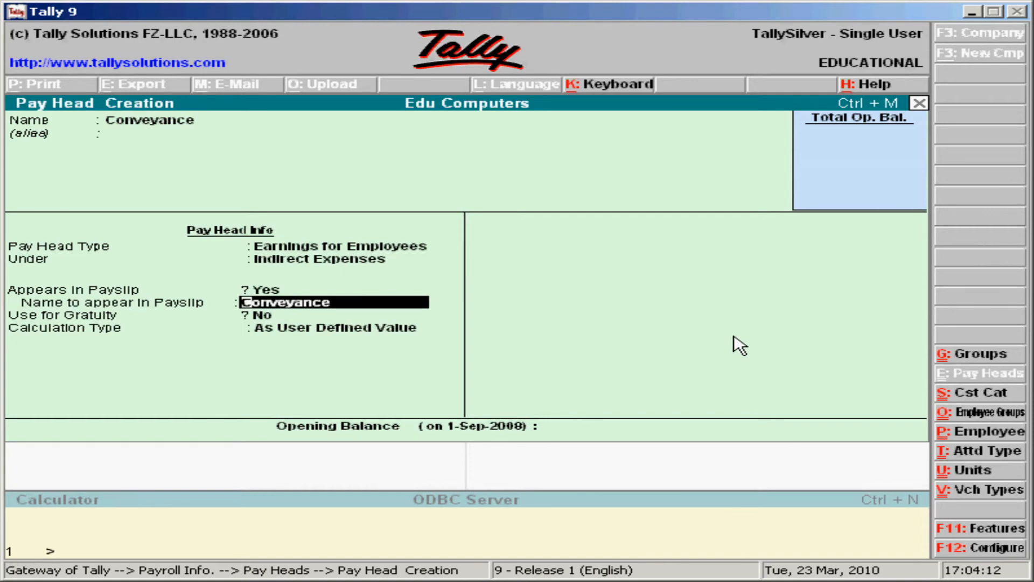
{"action": "key", "text": "Return"}
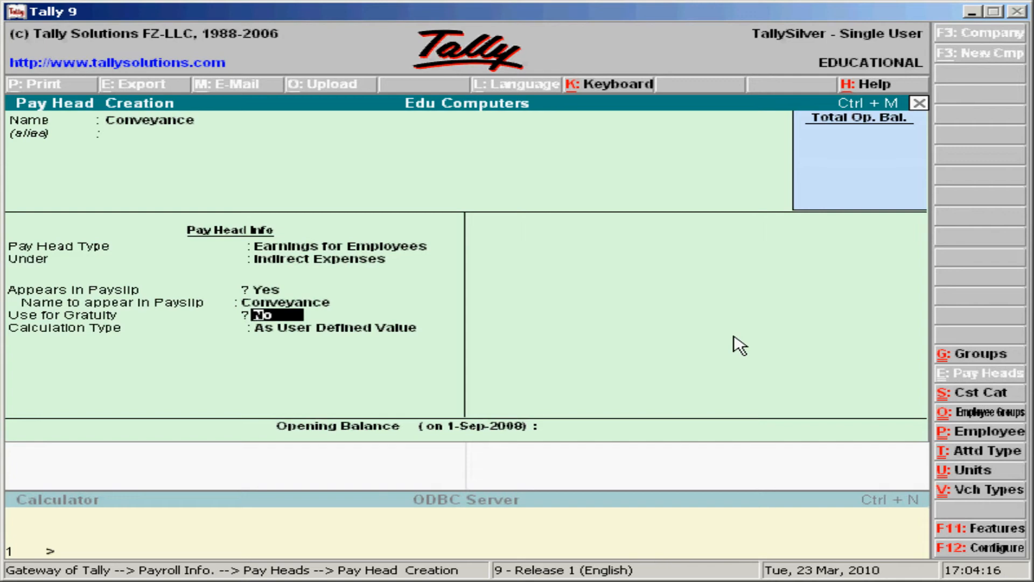
{"action": "key", "text": "Return"}
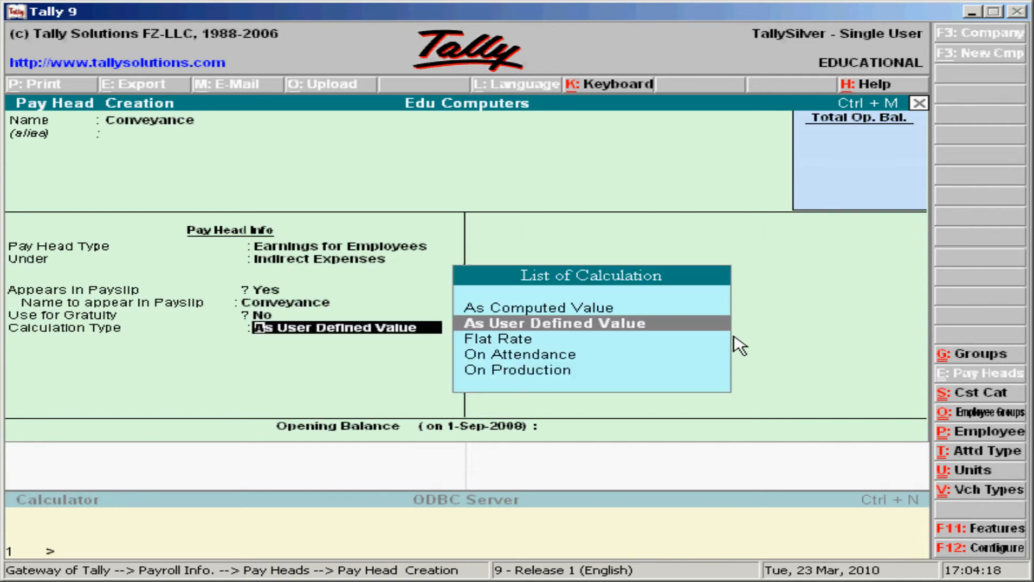
{"action": "key", "text": "Down"}
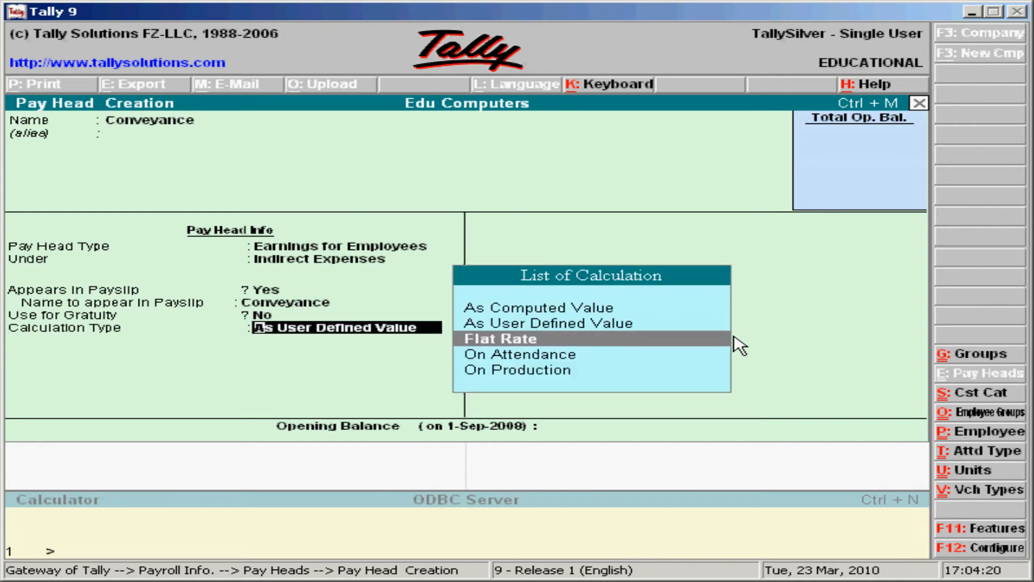
{"action": "key", "text": "Return"}
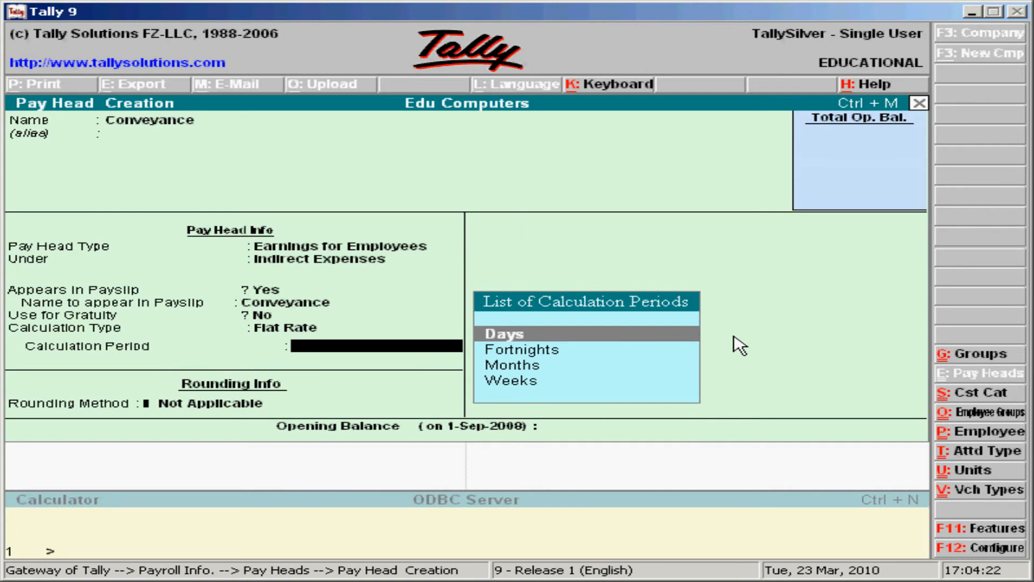
{"action": "key", "text": "Down"}
{"action": "key", "text": "Down"}
{"action": "key", "text": "Return"}
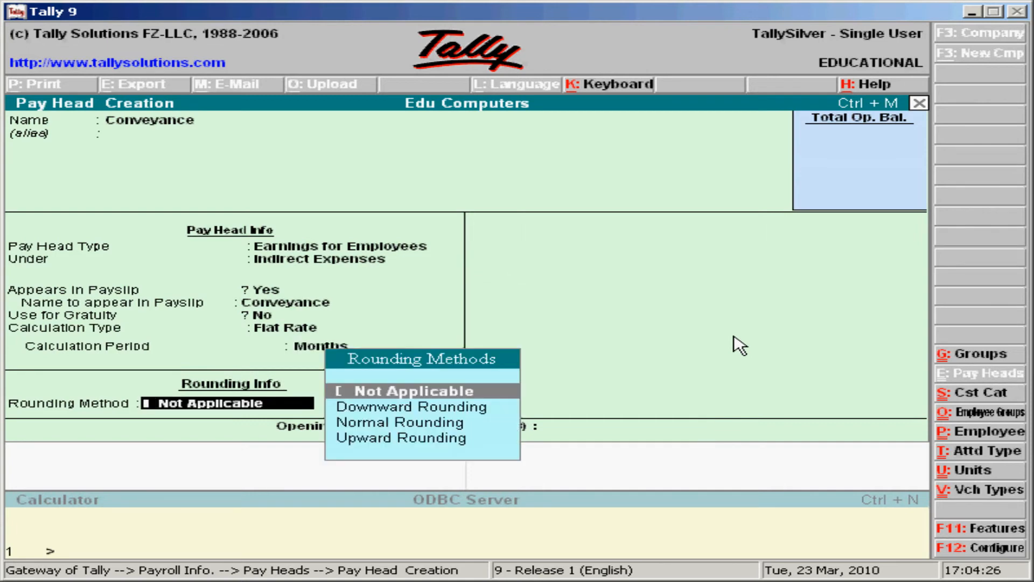
Keep rounding Not Applicable, leave the opening balance empty and save the Conveyance pay head.
{"action": "key", "text": "Return"}
{"action": "key", "text": "Return"}
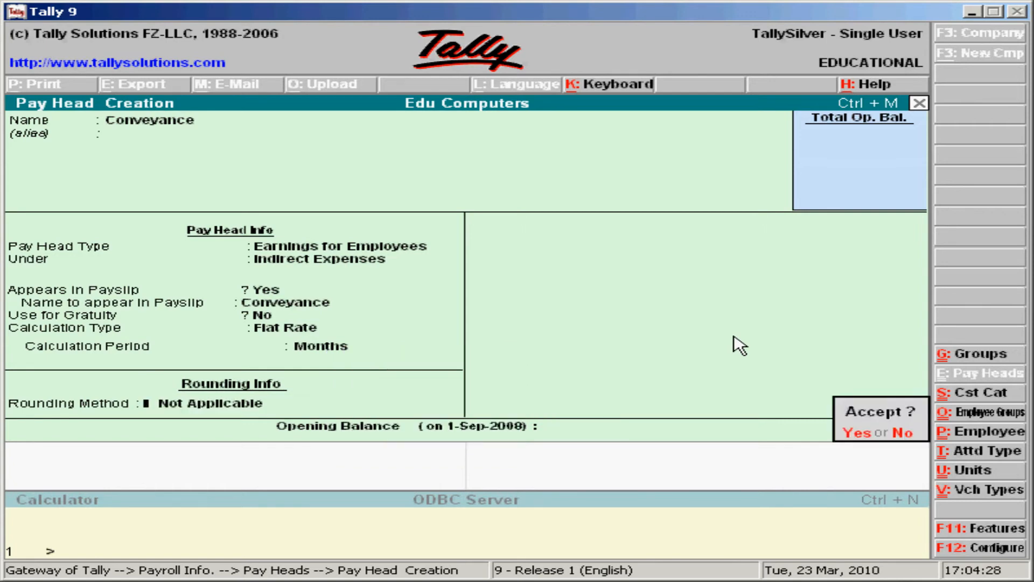
{"action": "key", "text": "y"}
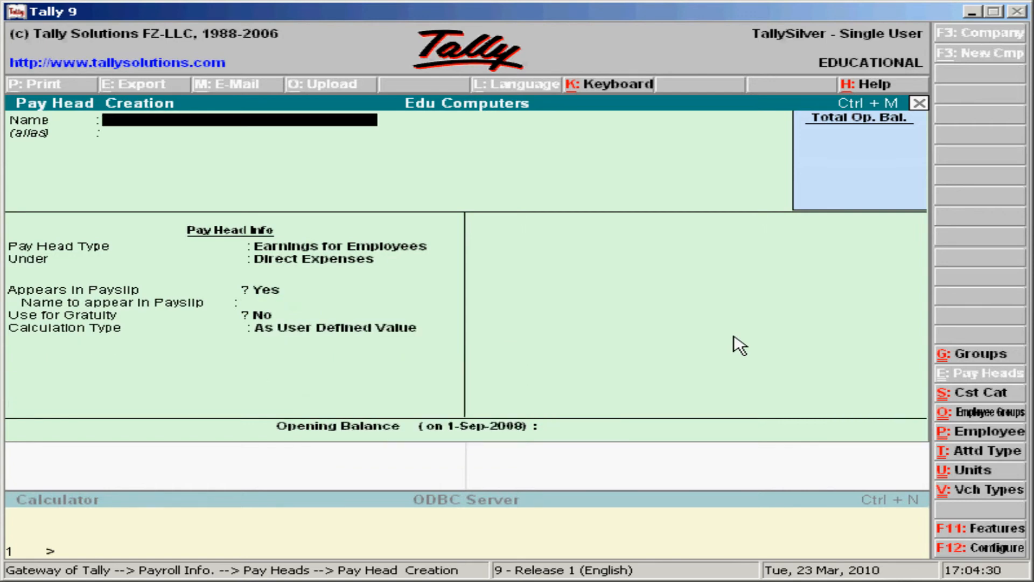
Enter a further pay head named Da, with type Earnings for Employees, under Indirect Expenses.
{"action": "type", "text": "Da"}
{"action": "key", "text": "Return"}
{"action": "key", "text": "Return"}
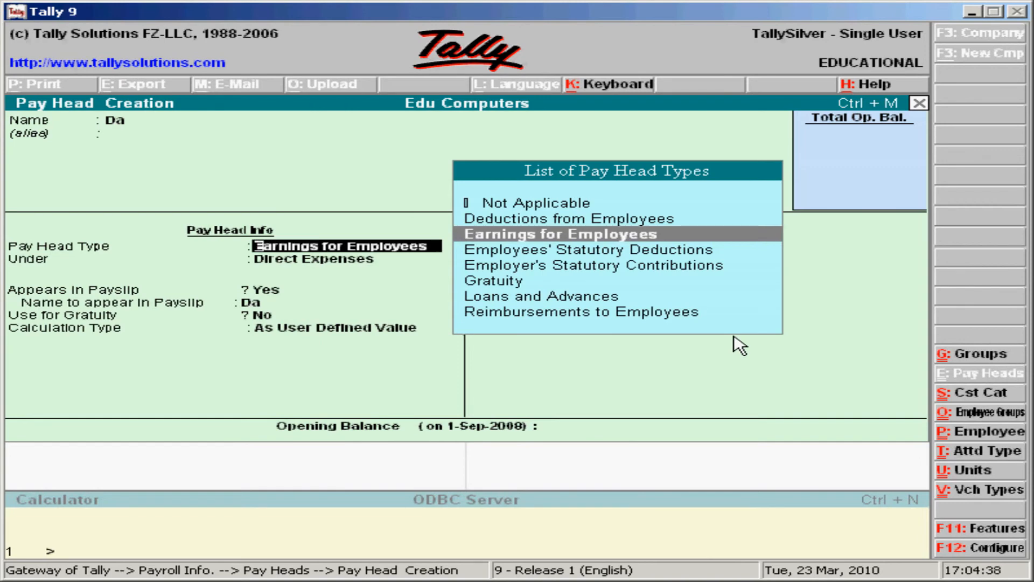
{"action": "key", "text": "Return"}
{"action": "key", "text": "Down"}
{"action": "key", "text": "Return"}
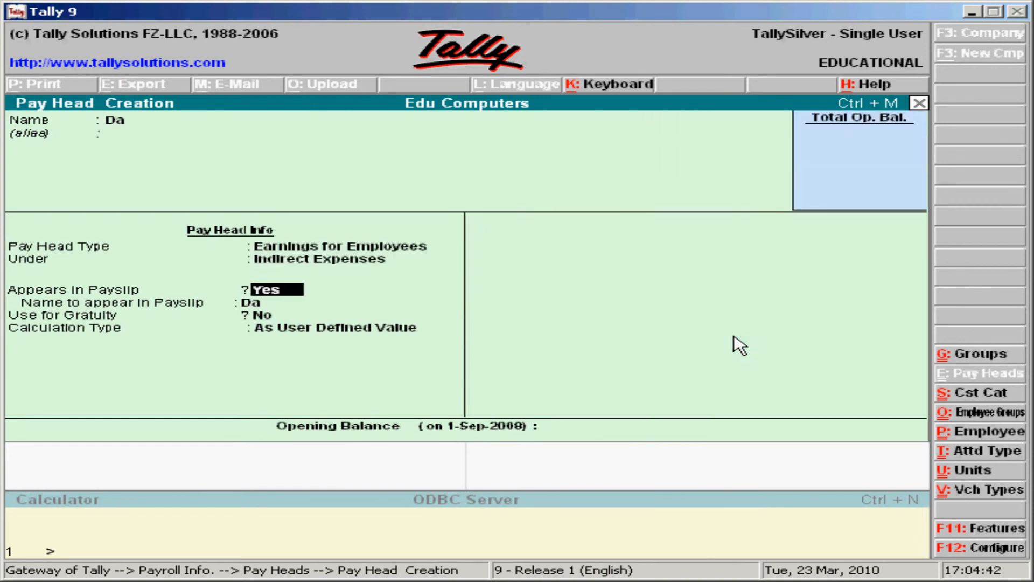
Keep Da's payslip and gratuity defaults, and set its calculation to As Computed Value over Months with rounding Not Applicable.
{"action": "key", "text": "Return"}
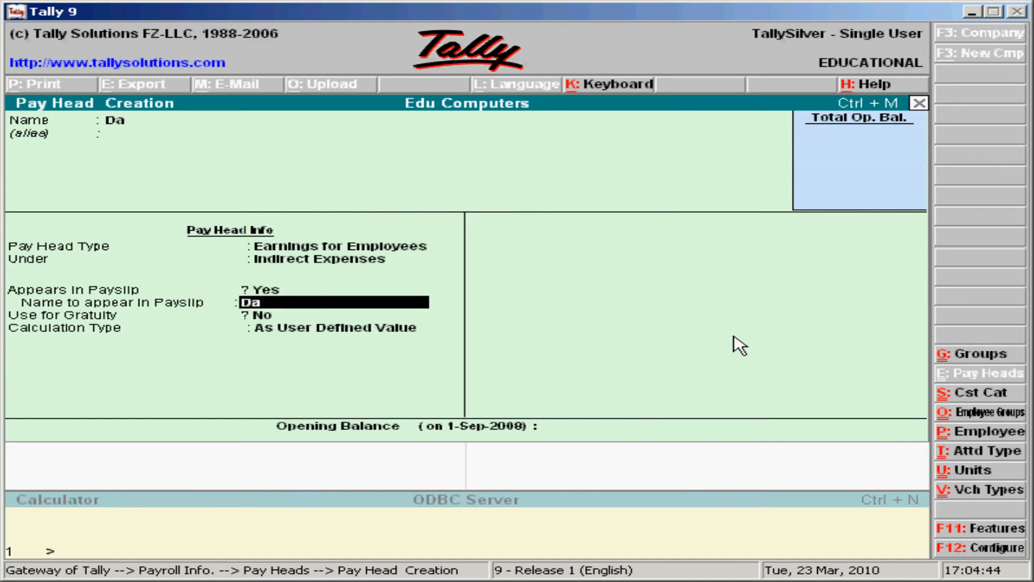
{"action": "key", "text": "Return"}
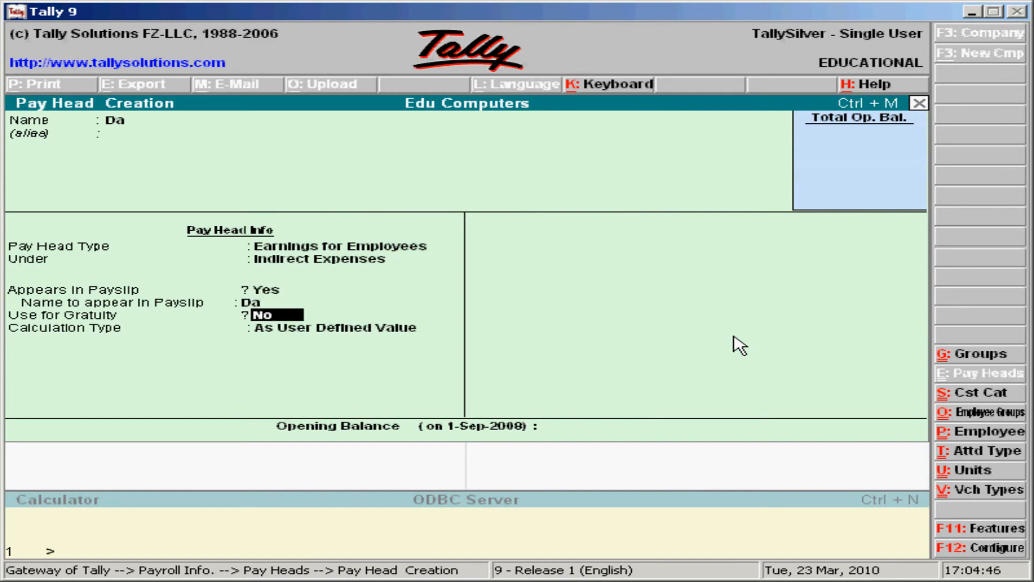
{"action": "key", "text": "Return"}
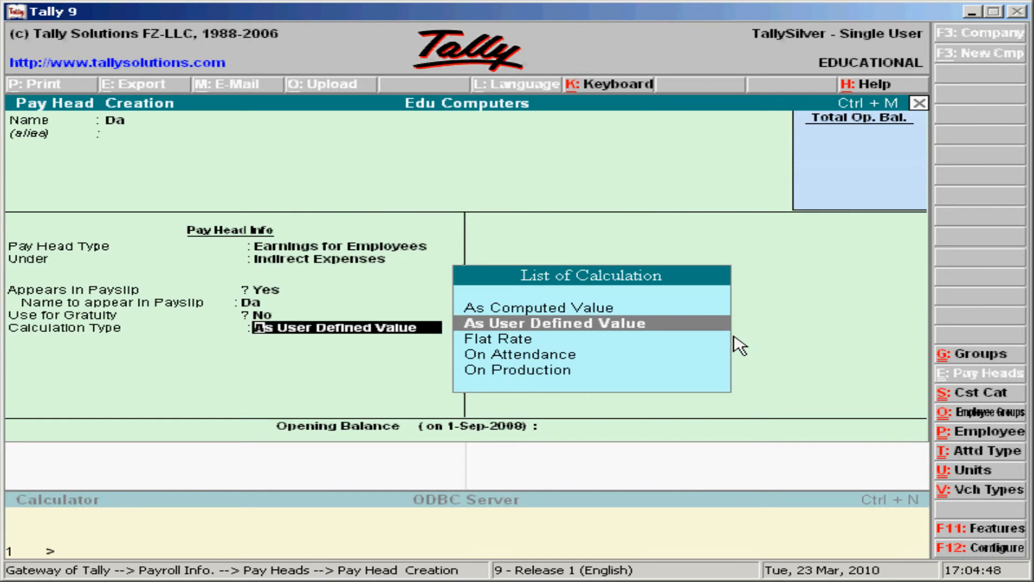
{"action": "key", "text": "Up"}
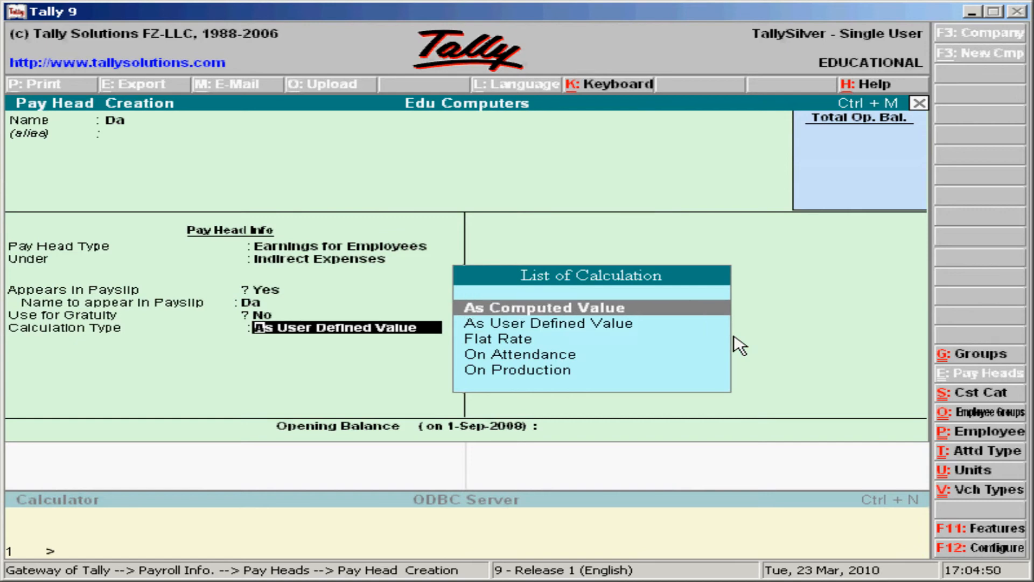
{"action": "key", "text": "Return"}
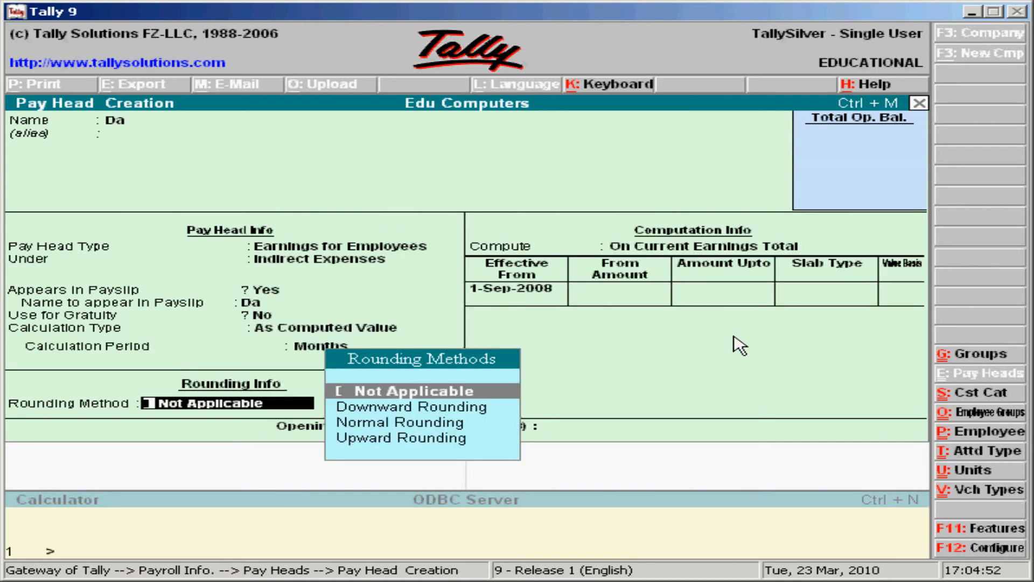
{"action": "key", "text": "Return"}
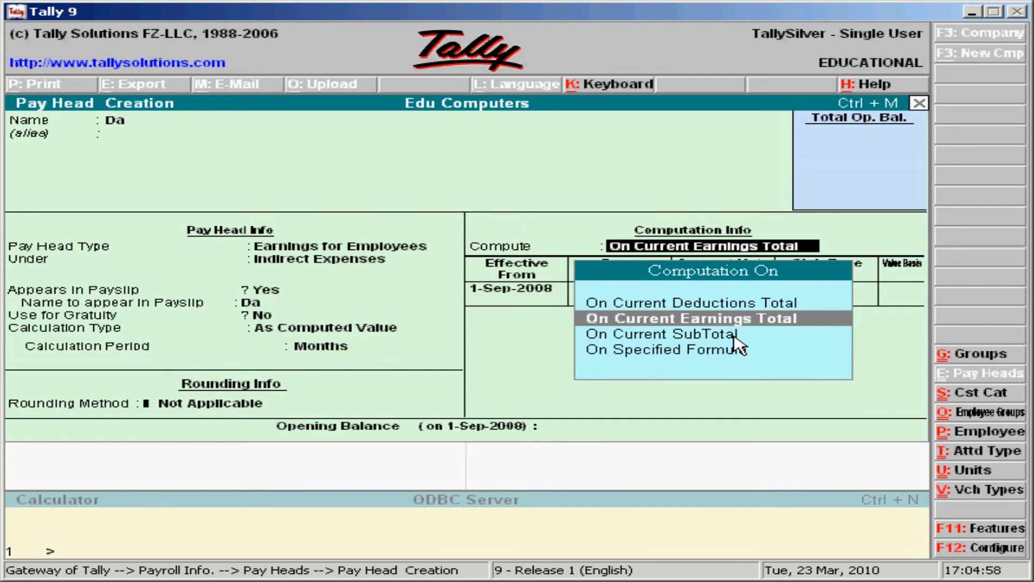
Compute Da On Specified Formula, adding Basic Pay as the only pay head in the formula.
{"action": "key", "text": "Down"}
{"action": "key", "text": "Down"}
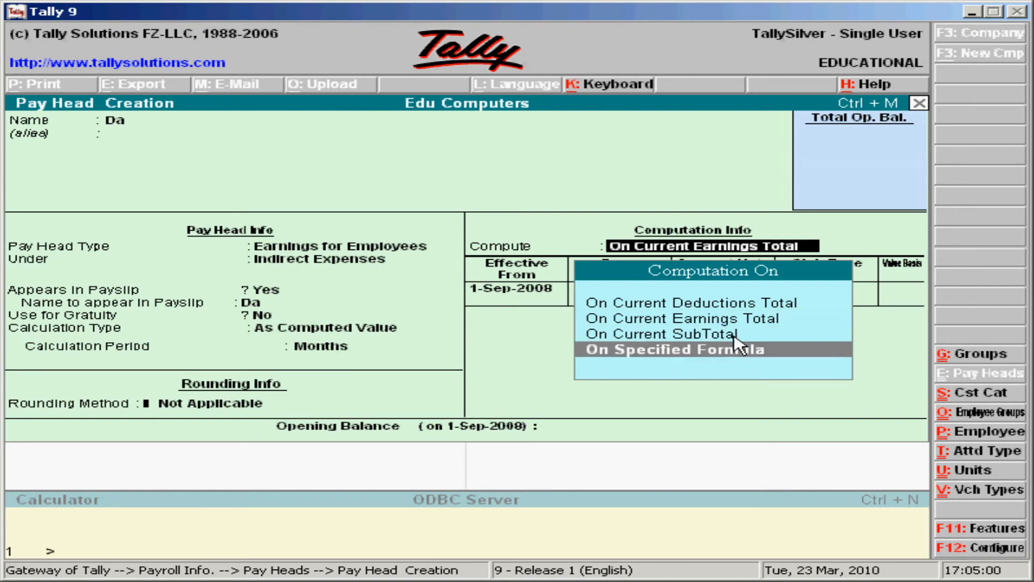
{"action": "key", "text": "Return"}
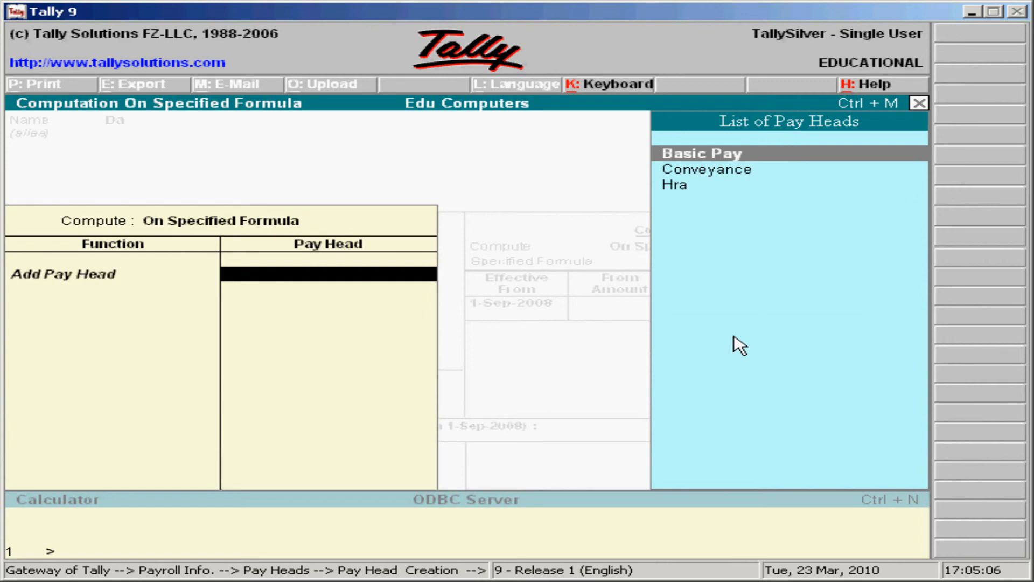
{"action": "key", "text": "Return"}
{"action": "key", "text": "Return"}
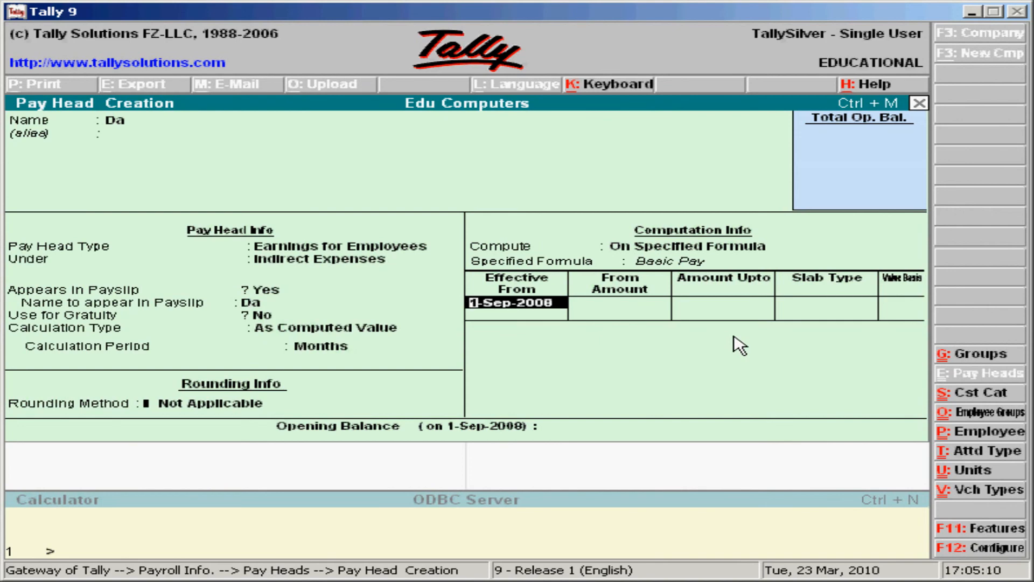
Add Da's first slab effective from 1-Sep-2008, covering amounts up to 10,000 with slab type Percentage at 1 %.
{"action": "key", "text": "Return"}
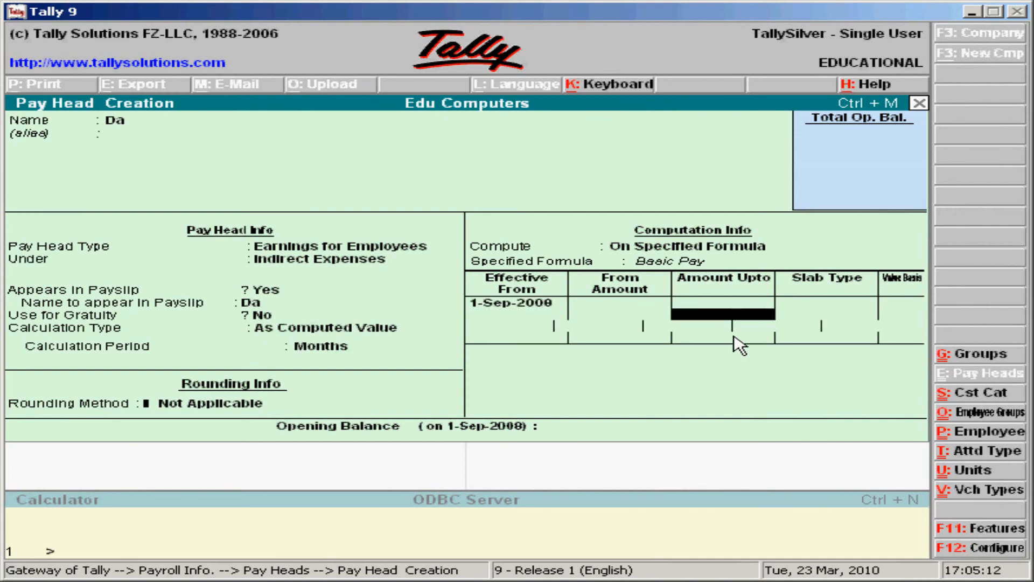
{"action": "type", "text": "10000"}
{"action": "key", "text": "Return"}
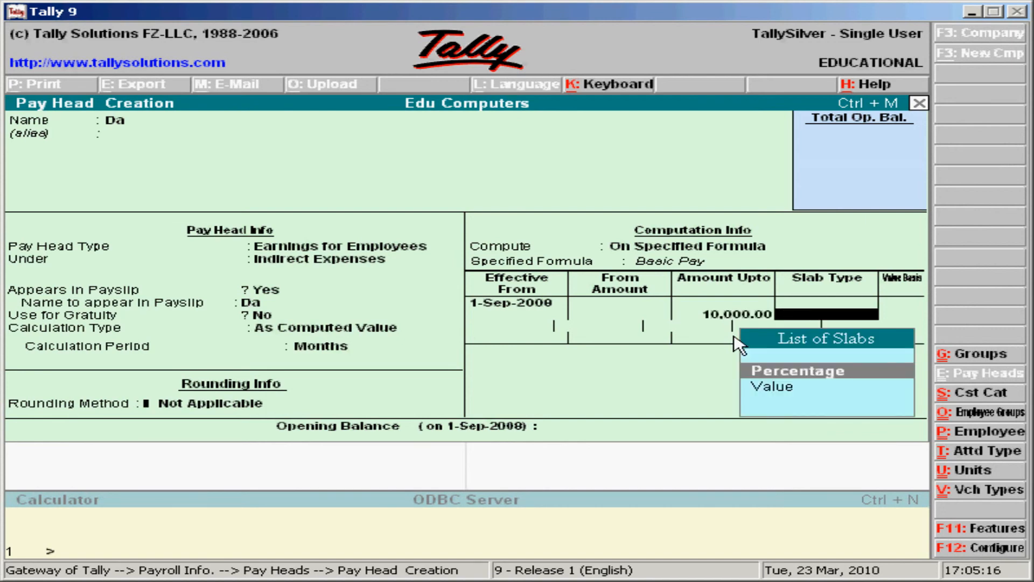
{"action": "key", "text": "Return"}
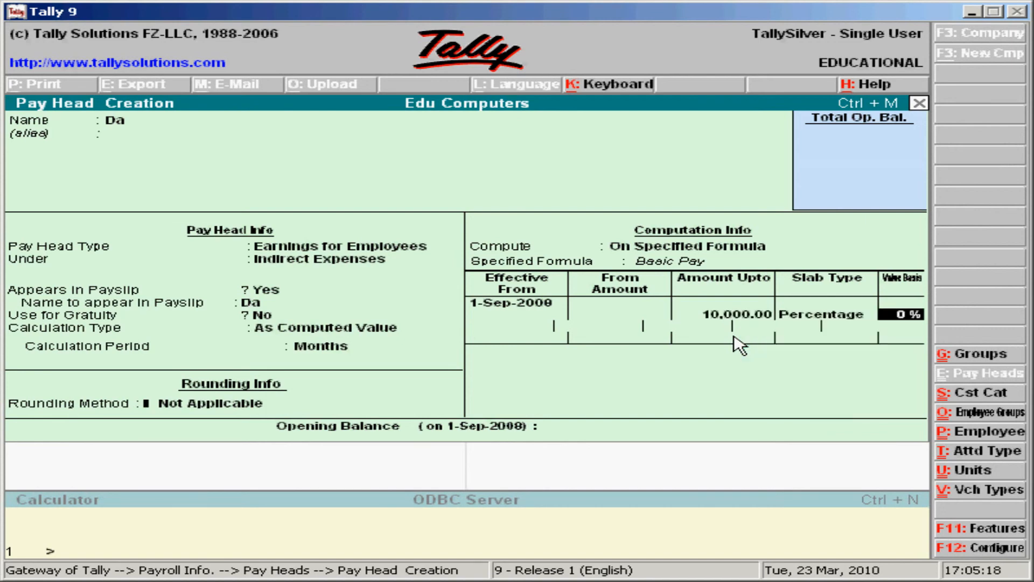
{"action": "type", "text": "1"}
{"action": "key", "text": "Return"}
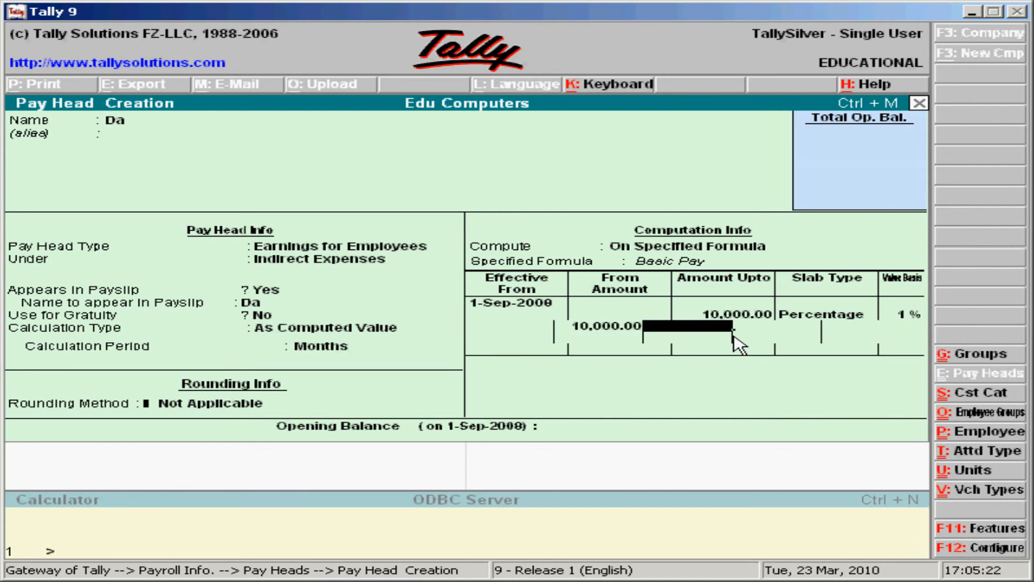
Add a Percentage slab of 2 % for amounts above 10,000, and save the Da pay head without an opening balance.
{"action": "key", "text": "Return"}
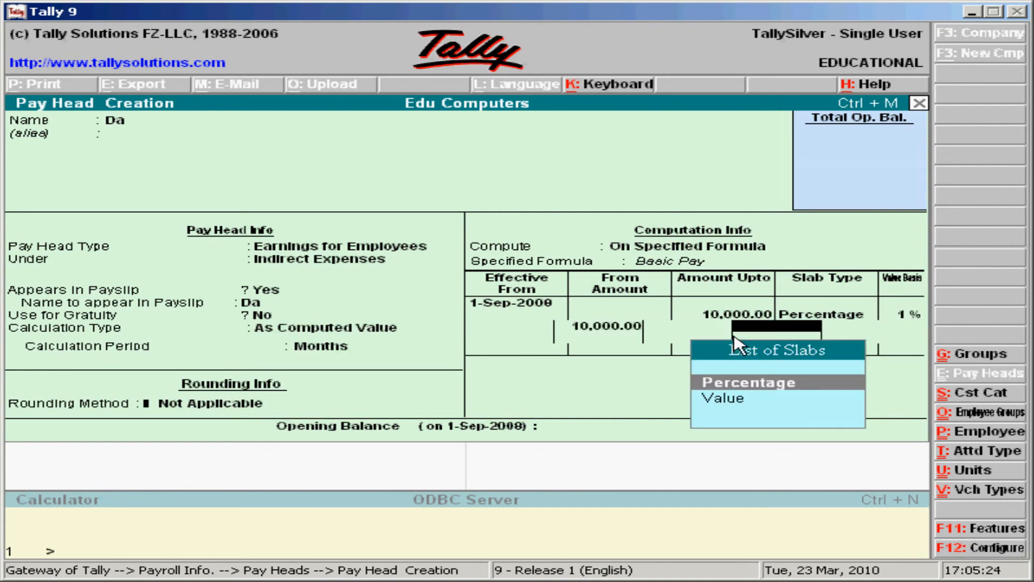
{"action": "key", "text": "Return"}
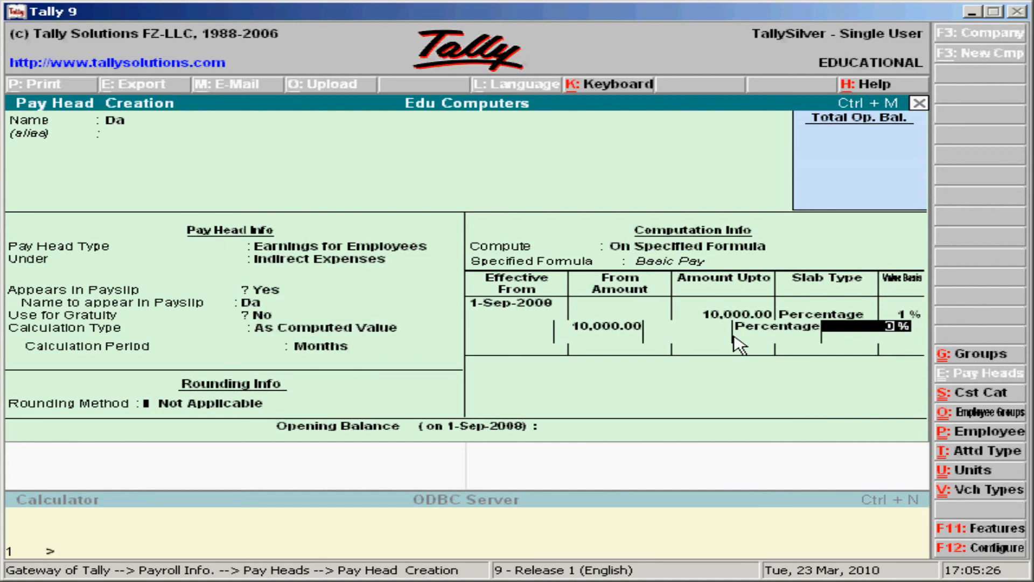
{"action": "type", "text": "2"}
{"action": "key", "text": "Return"}
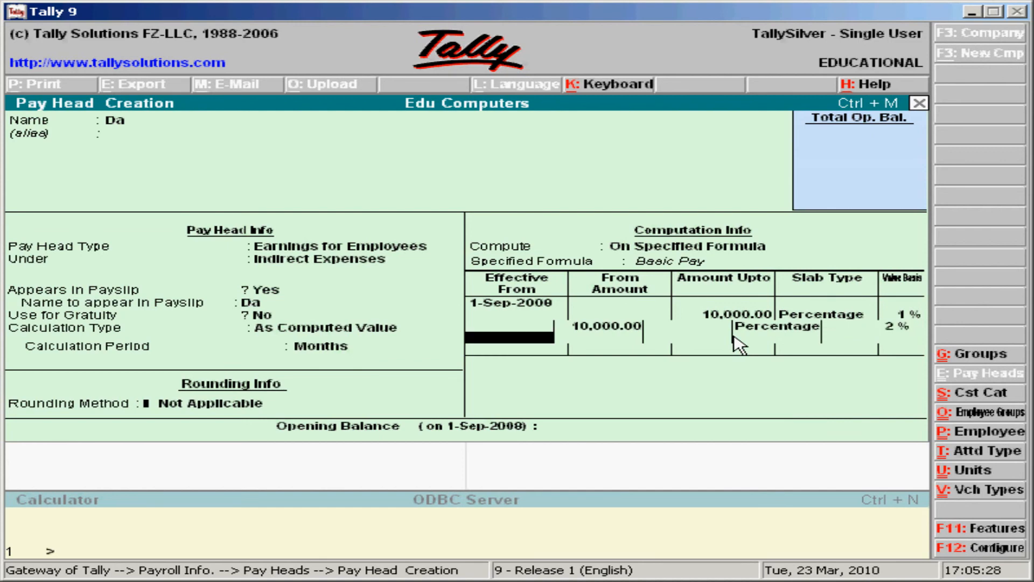
{"action": "key", "text": "Return"}
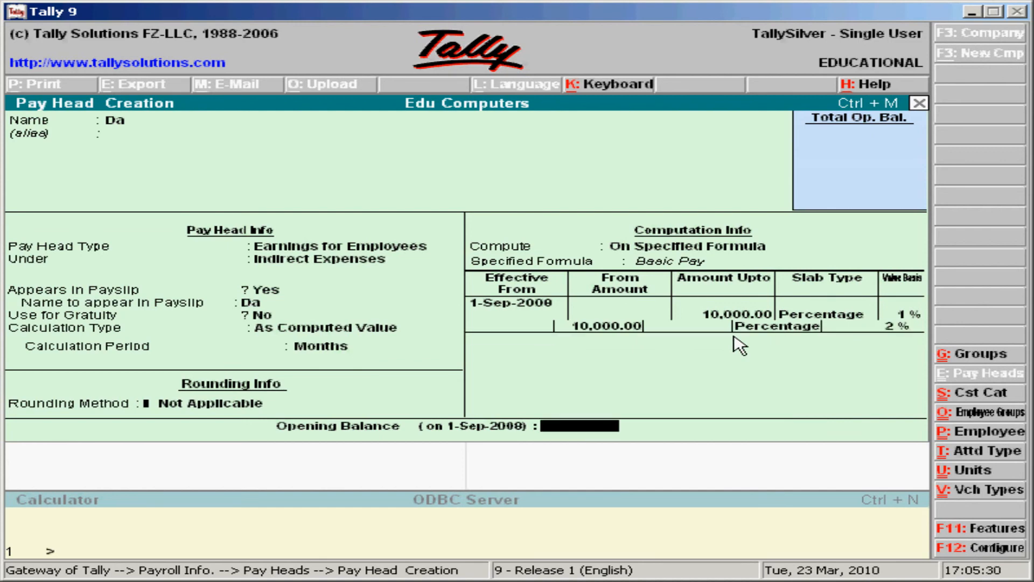
{"action": "key", "text": "Return"}
{"action": "key", "text": "y"}
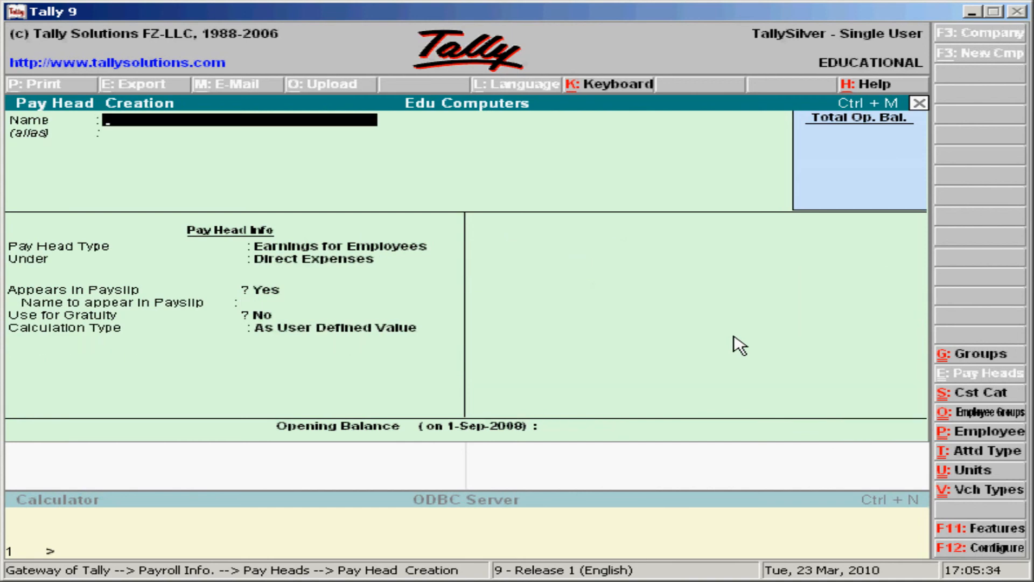
Enter a new pay head named PF, with type Deductions from Employees, under Current Liabilities.
{"action": "type", "text": "PF."}
{"action": "key", "text": "BackSpace"}
{"action": "type", "text": "F"}
{"action": "key", "text": "Return"}
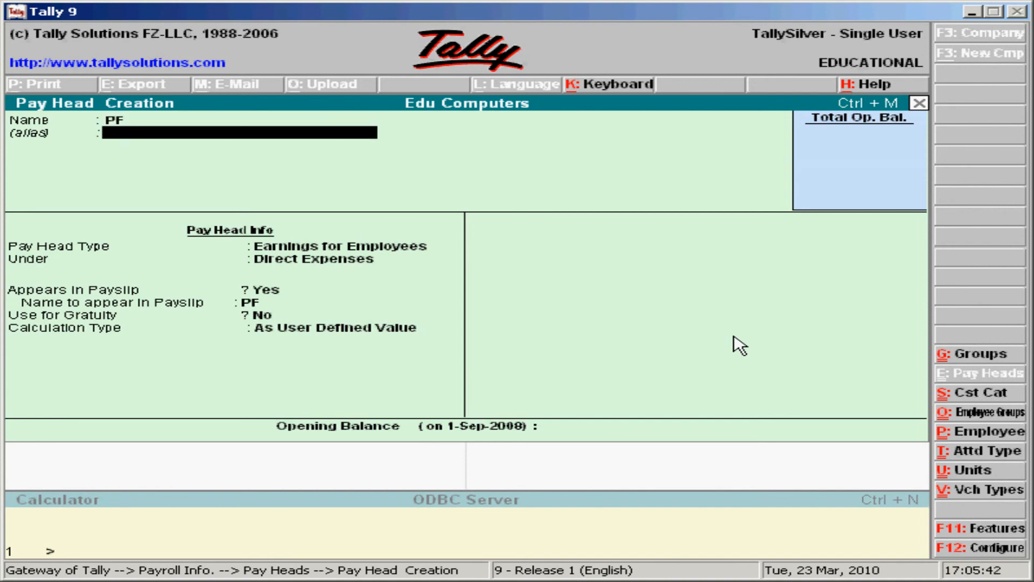
{"action": "key", "text": "Return"}
{"action": "key", "text": "Return"}
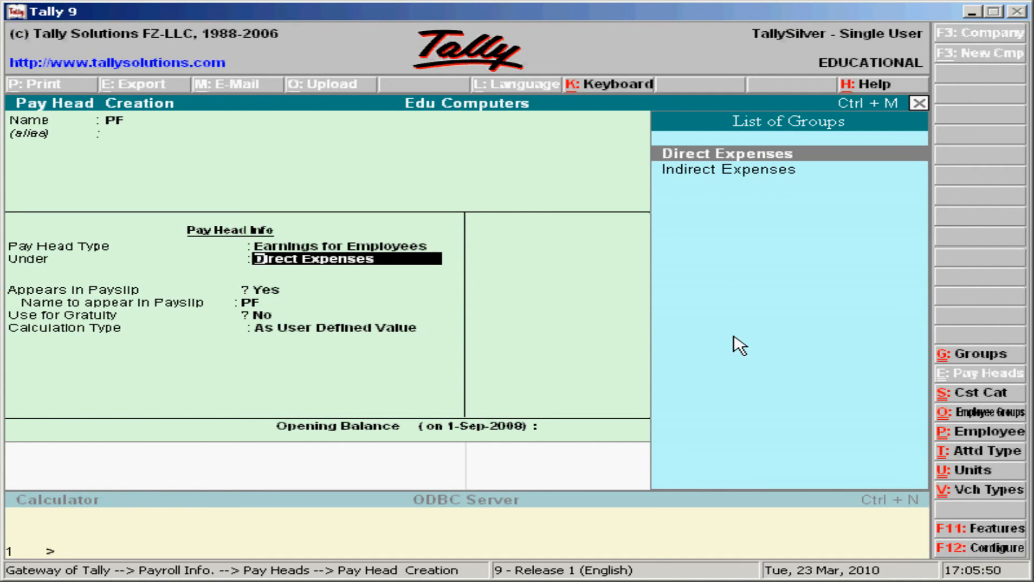
{"action": "key", "text": "BackSpace"}
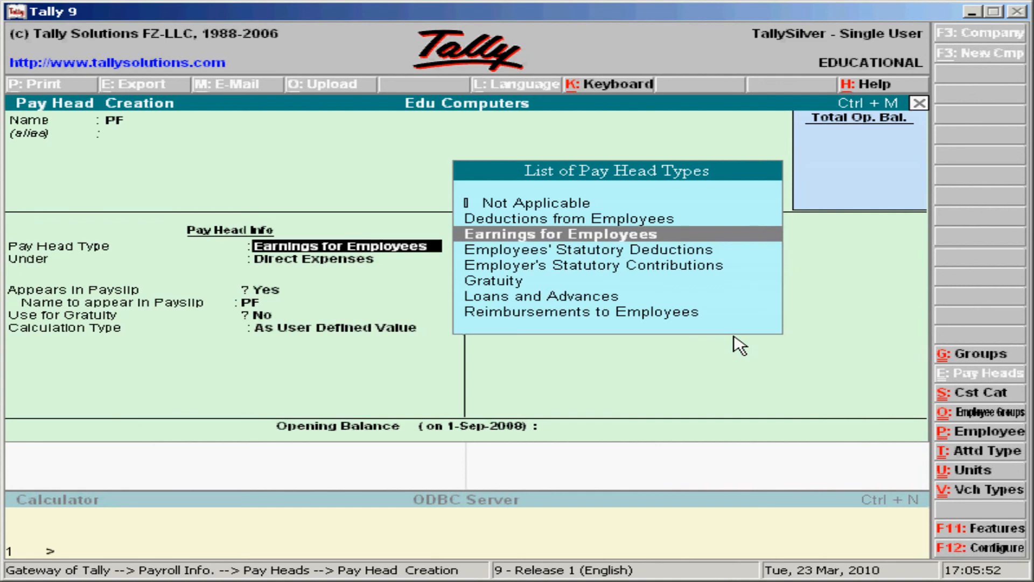
{"action": "key", "text": "Up"}
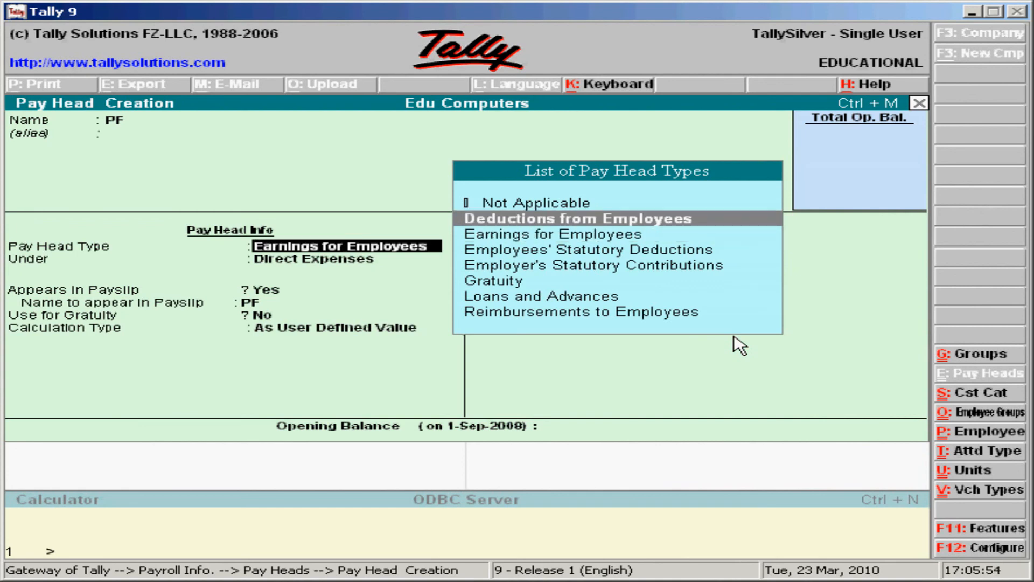
{"action": "key", "text": "Return"}
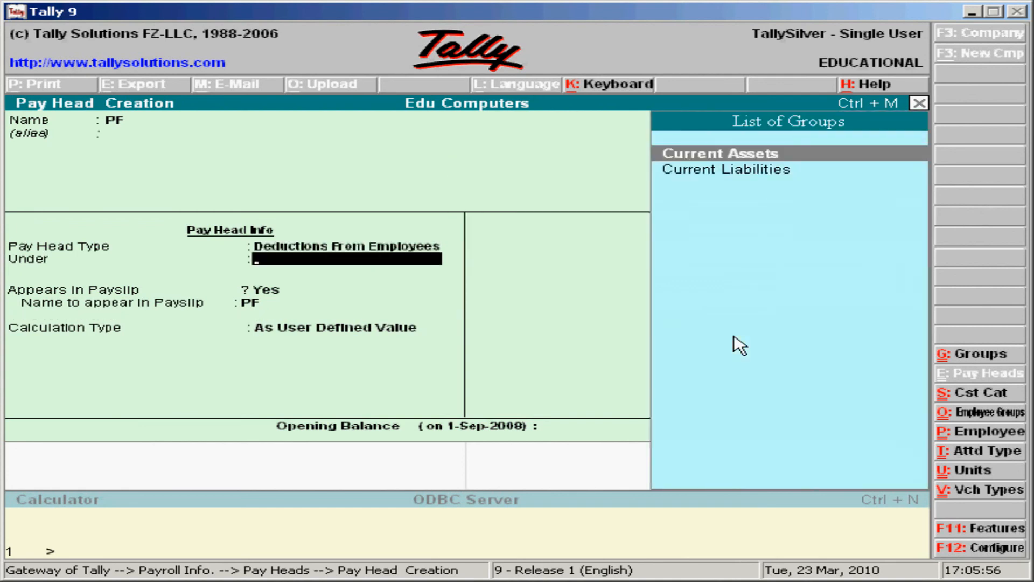
{"action": "key", "text": "Down"}
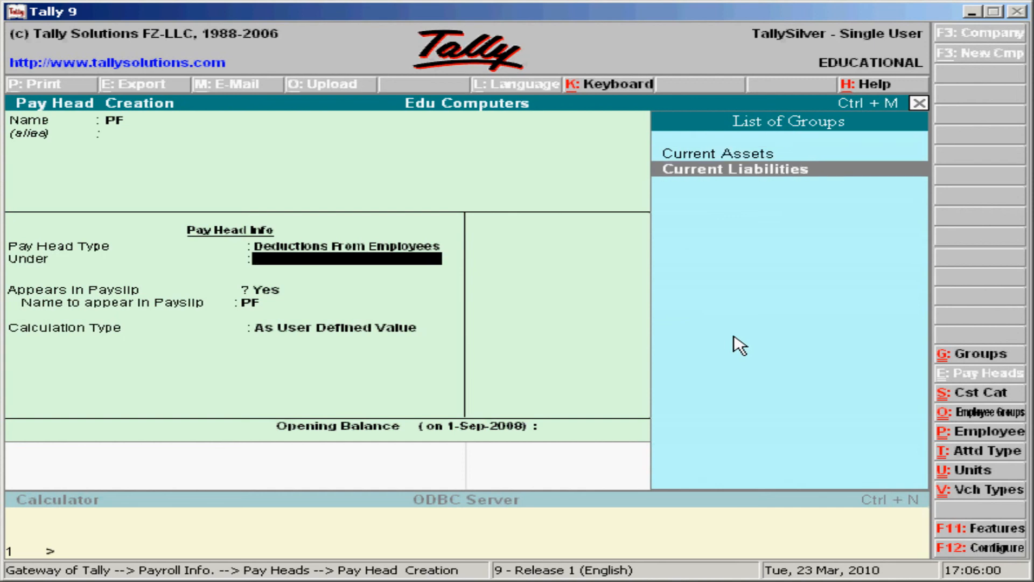
{"action": "key", "text": "Return"}
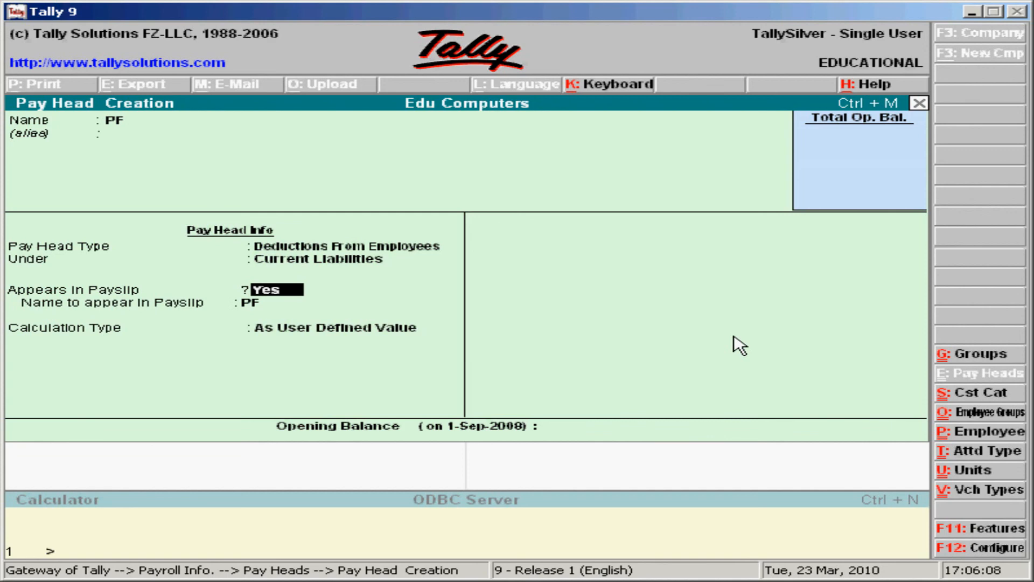
Keep PF's payslip defaults, and set its calculation to As Computed Value over Months with rounding Not Applicable.
{"action": "key", "text": "Return"}
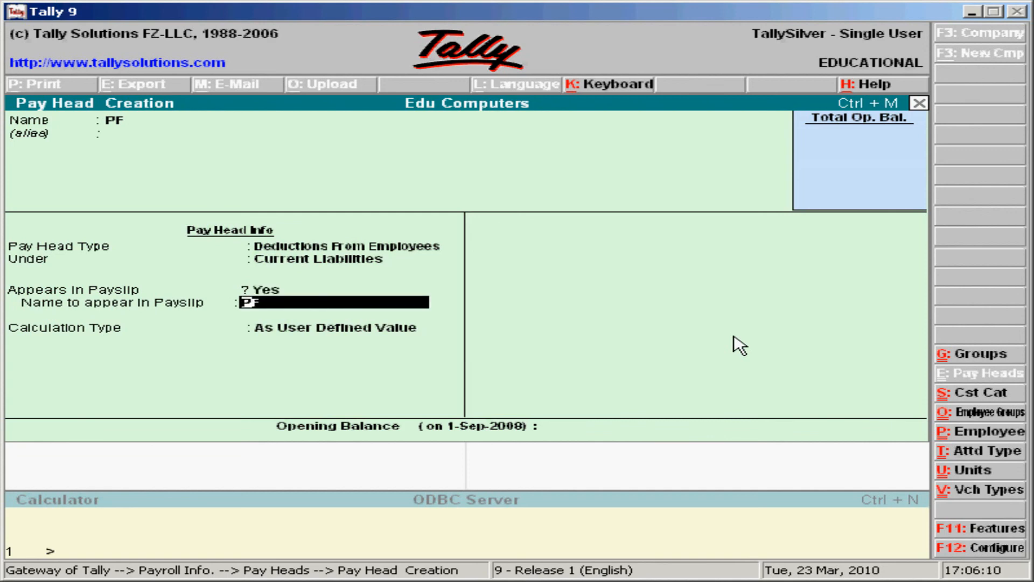
{"action": "key", "text": "Return"}
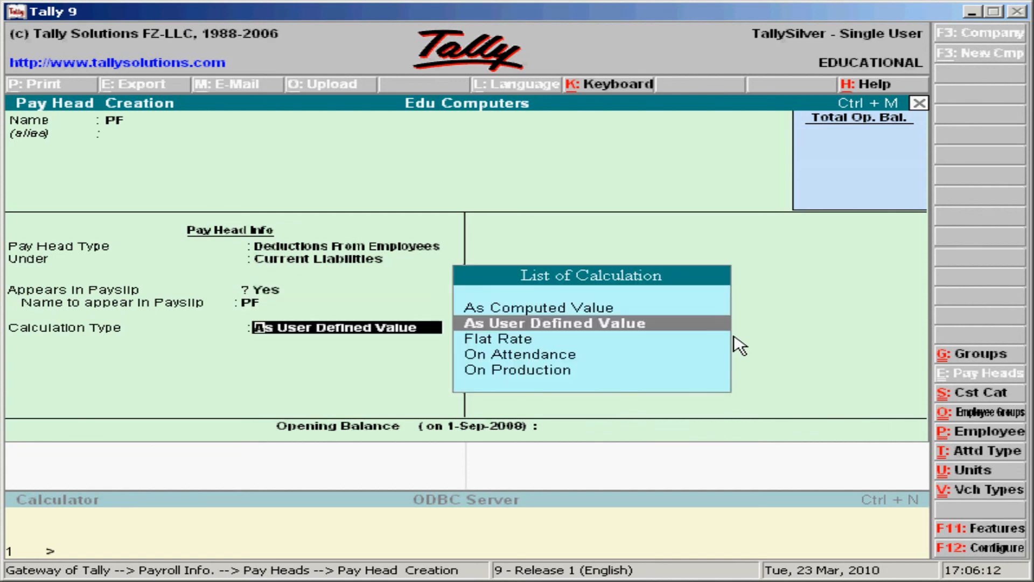
{"action": "key", "text": "Up"}
{"action": "key", "text": "Return"}
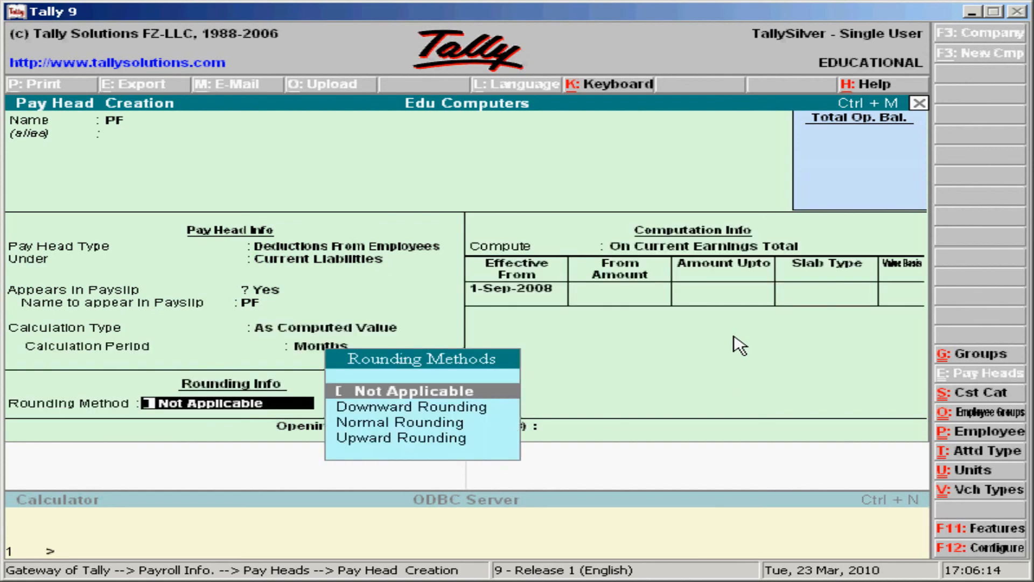
{"action": "key", "text": "Return"}
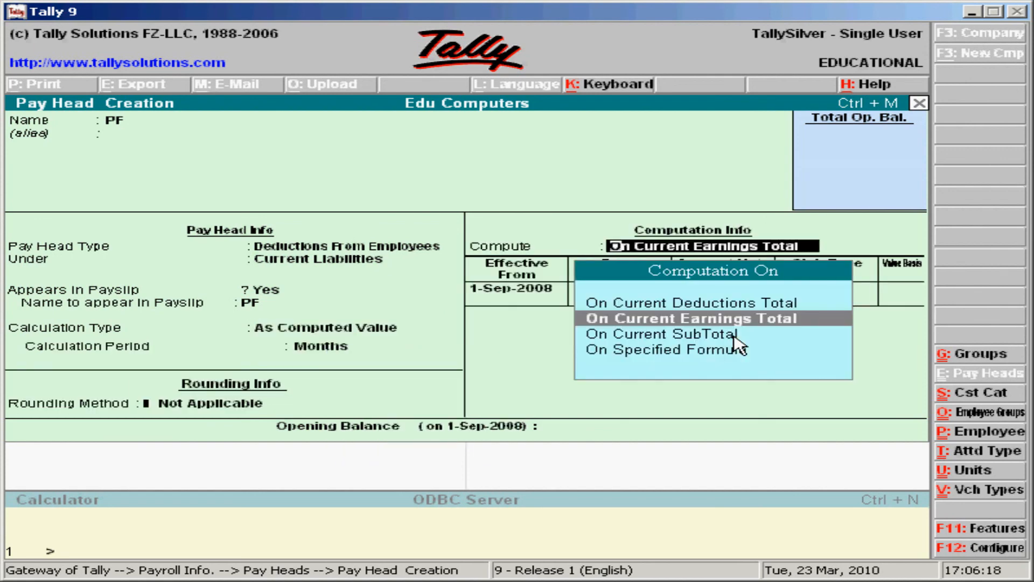
Compute PF On Specified Formula, with Basic Pay as the only pay head in the formula.
{"action": "key", "text": "Down"}
{"action": "key", "text": "Down"}
{"action": "key", "text": "Return"}
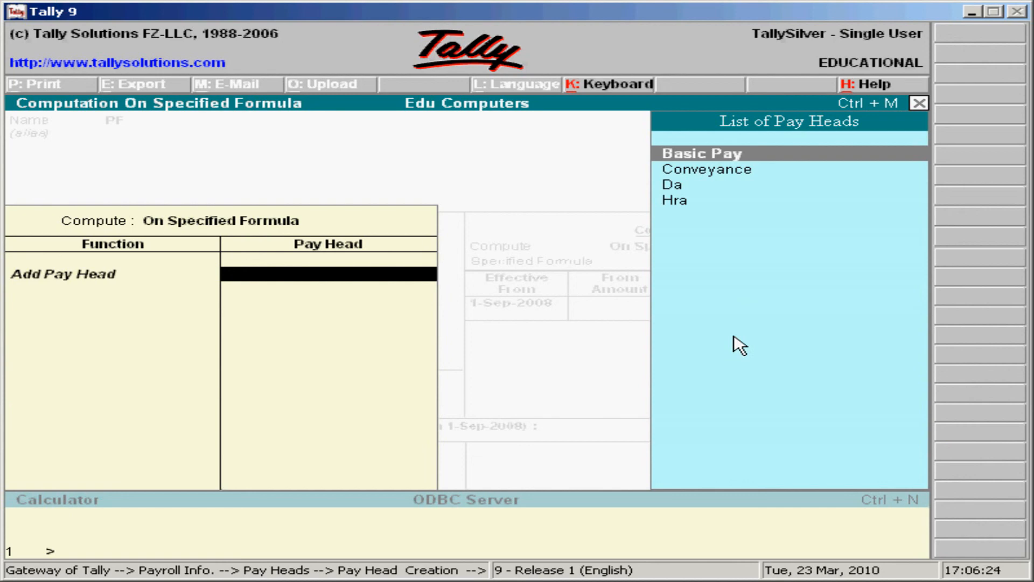
{"action": "key", "text": "Return"}
{"action": "key", "text": "Return"}
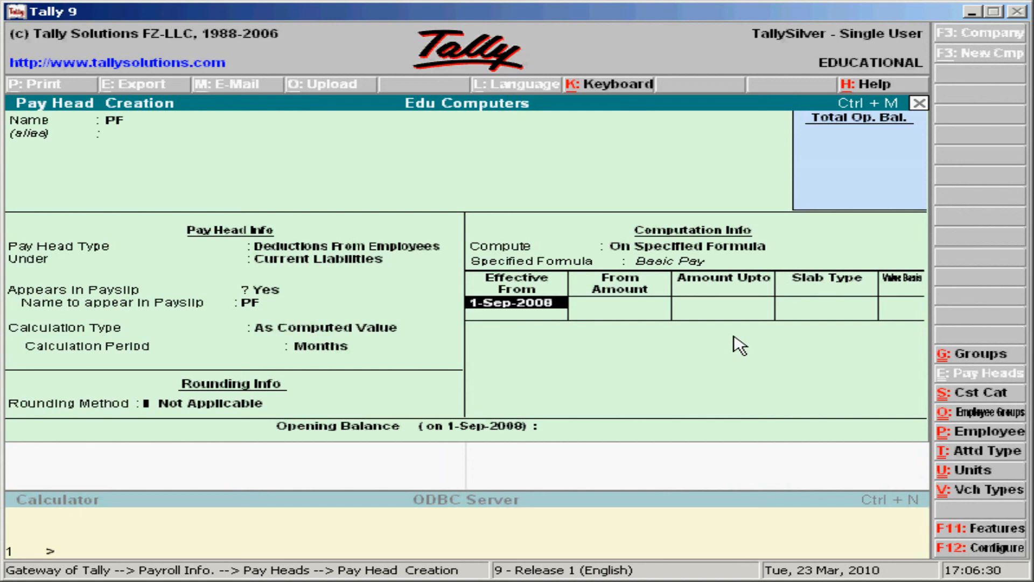
Give PF a single Percentage slab of 10 % effective from 1-Sep-2008, with no upper amount limit.
{"action": "key", "text": "Return"}
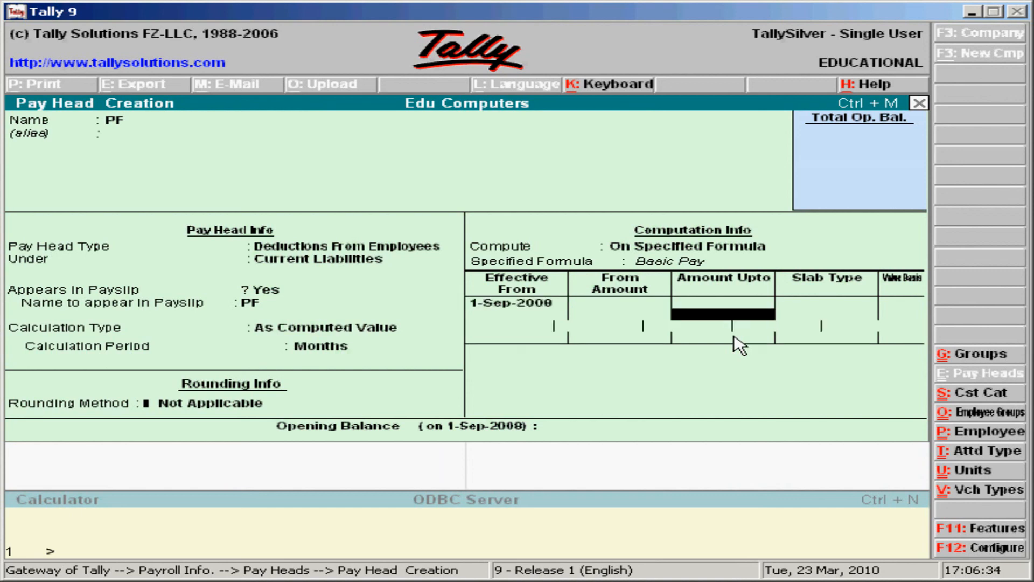
{"action": "key", "text": "Return"}
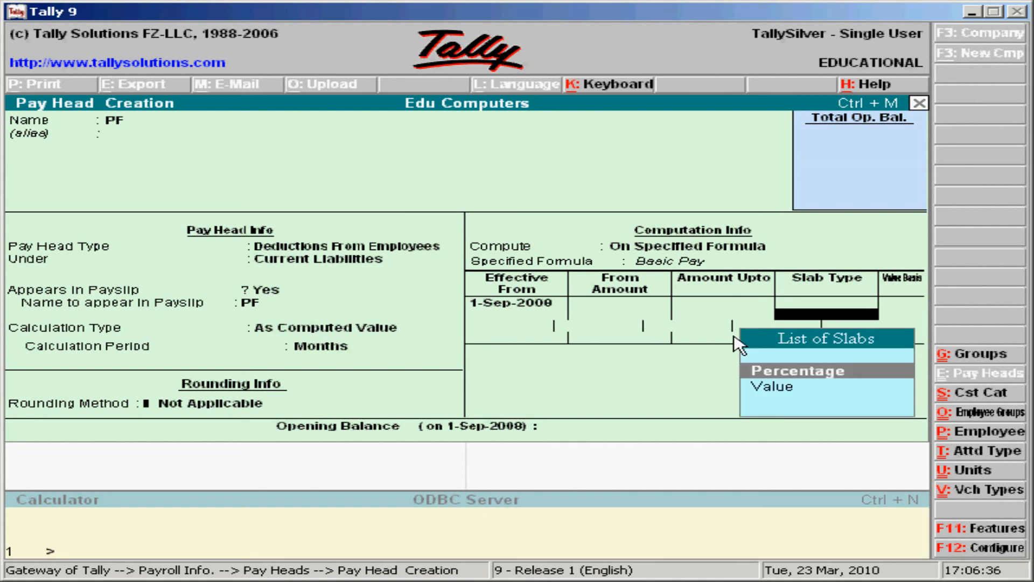
{"action": "key", "text": "Return"}
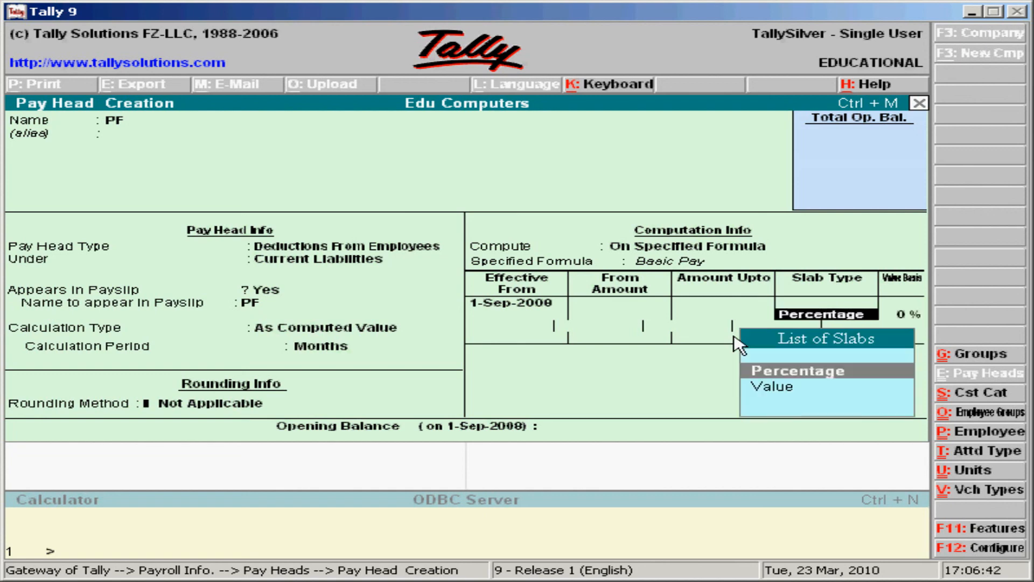
{"action": "key", "text": "BackSpace"}
{"action": "key", "text": "Return"}
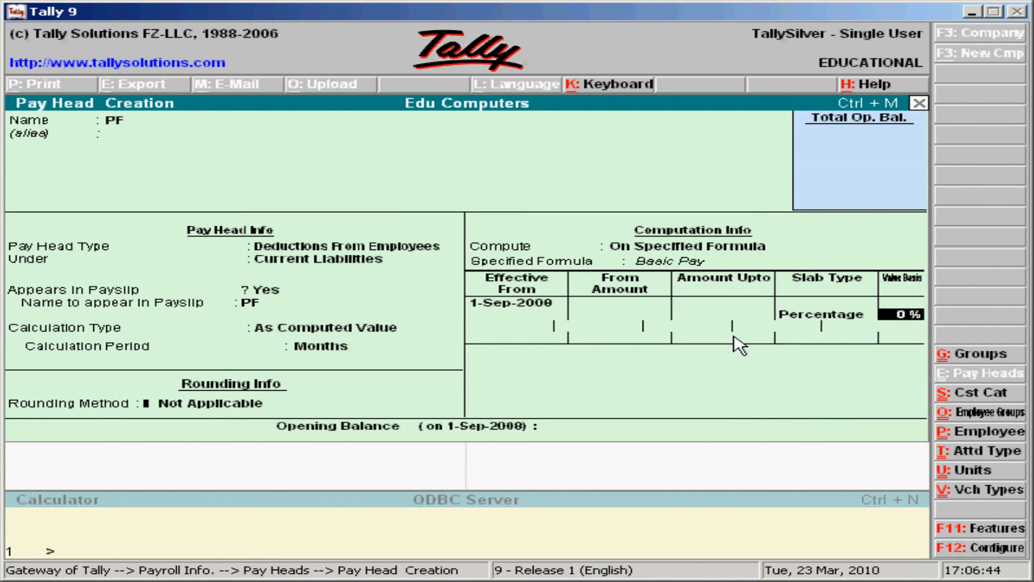
{"action": "key", "text": "Return"}
{"action": "key", "text": "Return"}
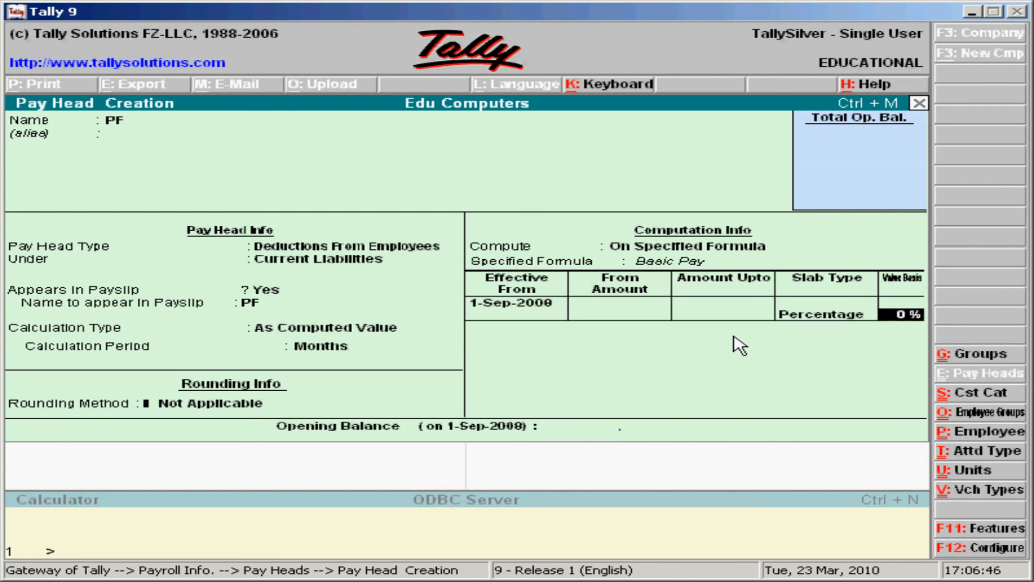
{"action": "key", "text": "BackSpace"}
{"action": "key", "text": "Return"}
{"action": "type", "text": "10"}
{"action": "key", "text": "Return"}
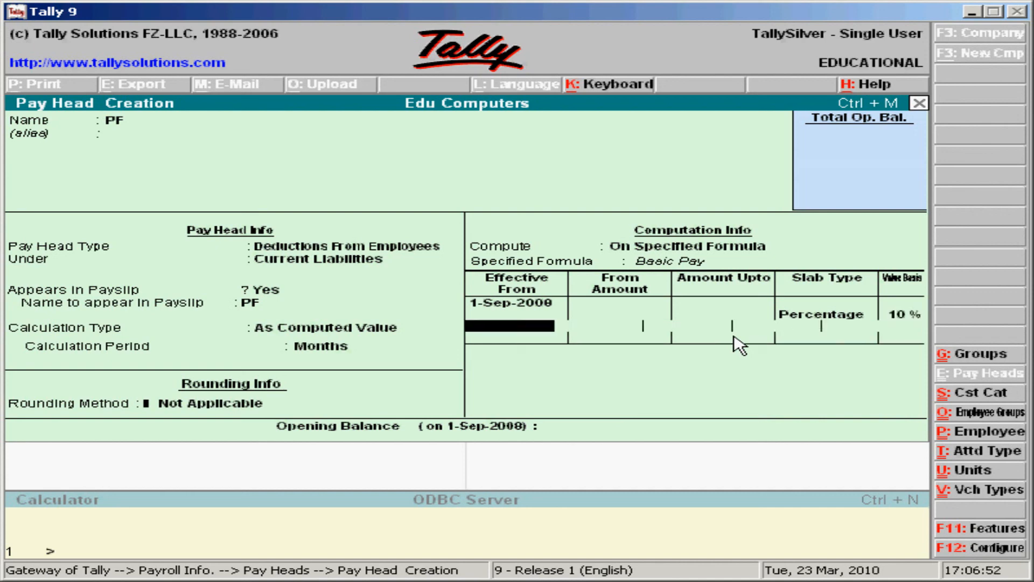
End PF's slab list, leave the opening balance empty and save the pay head.
{"action": "key", "text": "Return"}
{"action": "key", "text": "Return"}
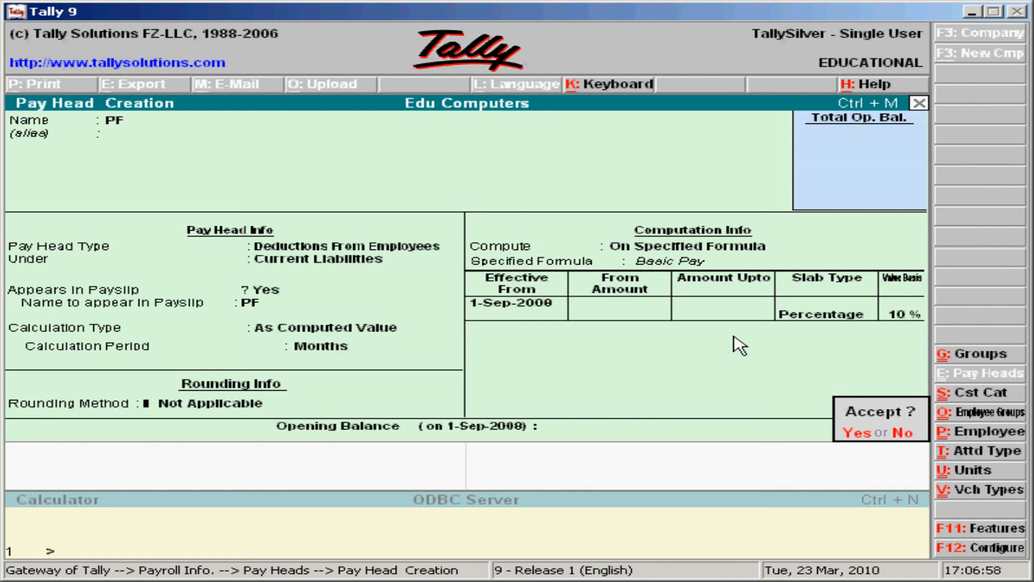
{"action": "key", "text": "Return"}
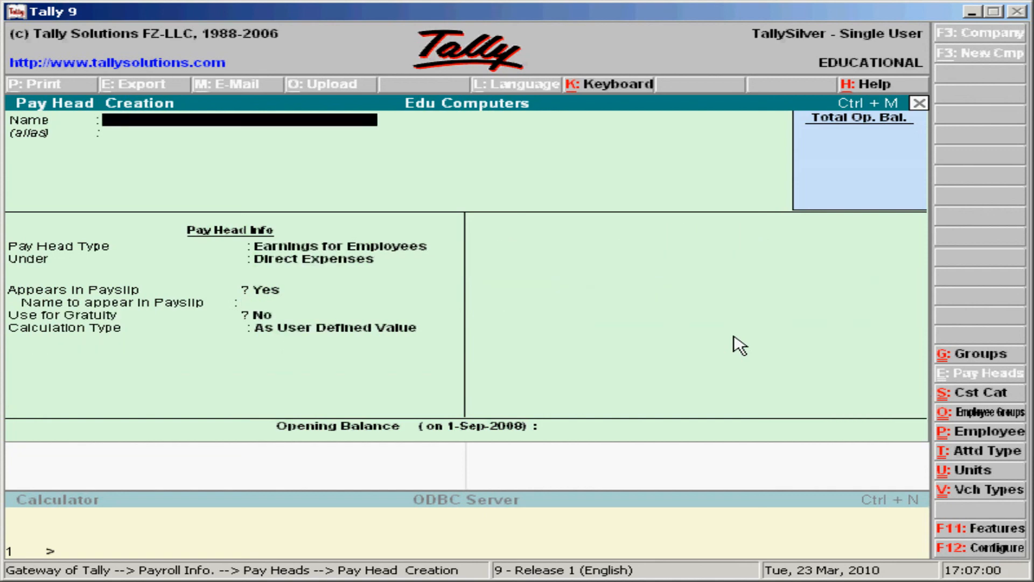